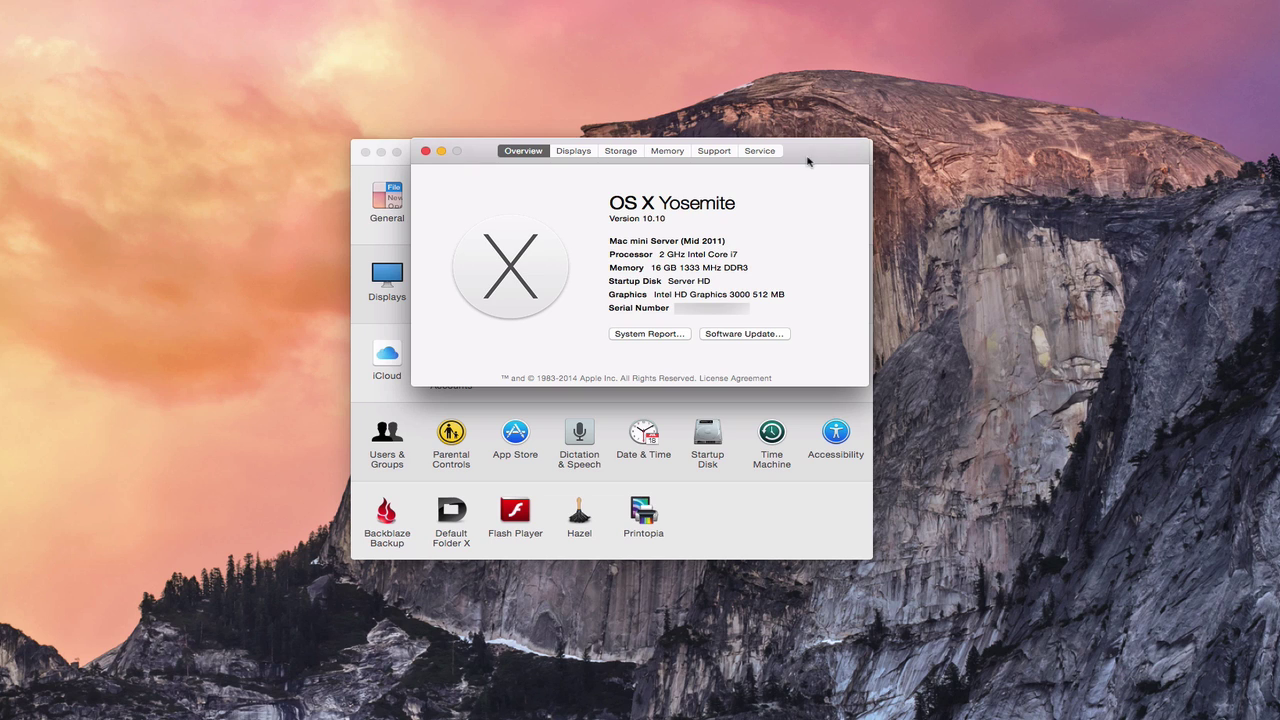
- Shift the About This Mac overview (OS X Yosemite 10.10, Mac mini Server Mid 2011) slightly left
drag(809, 163, 787, 160)
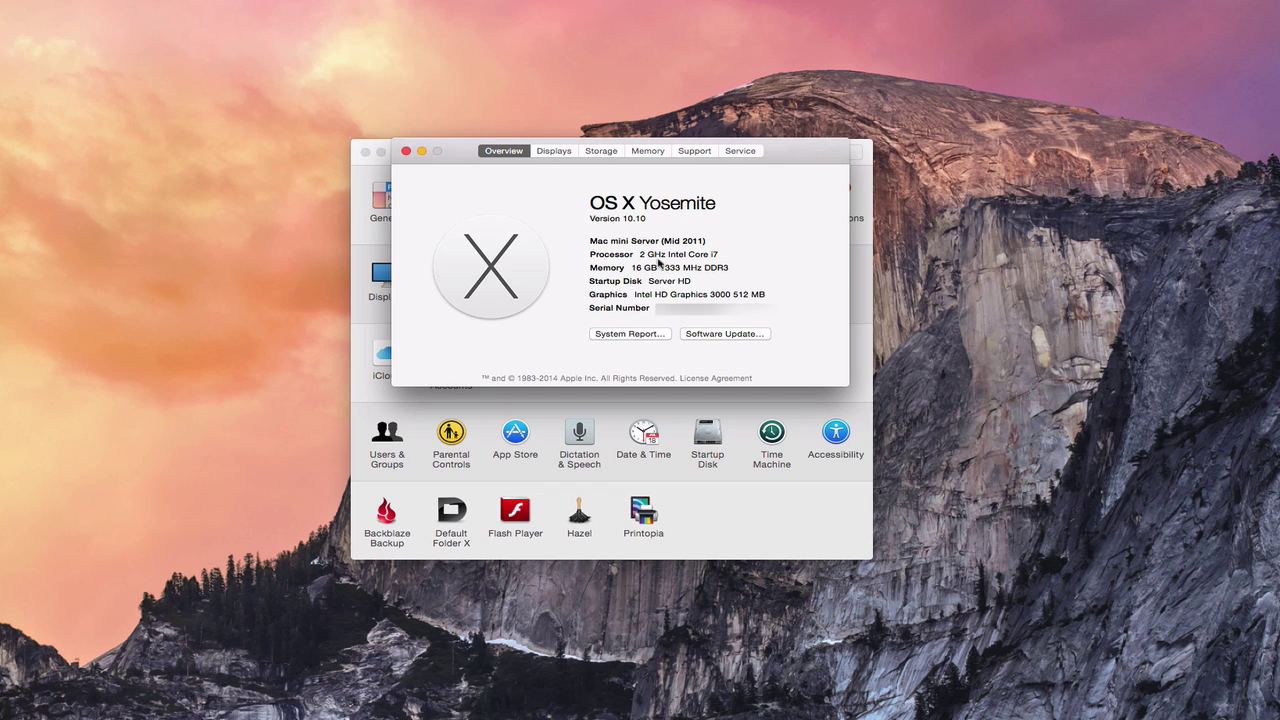
- Close About This Mac and open the General pane in System Preferences
click(406, 152)
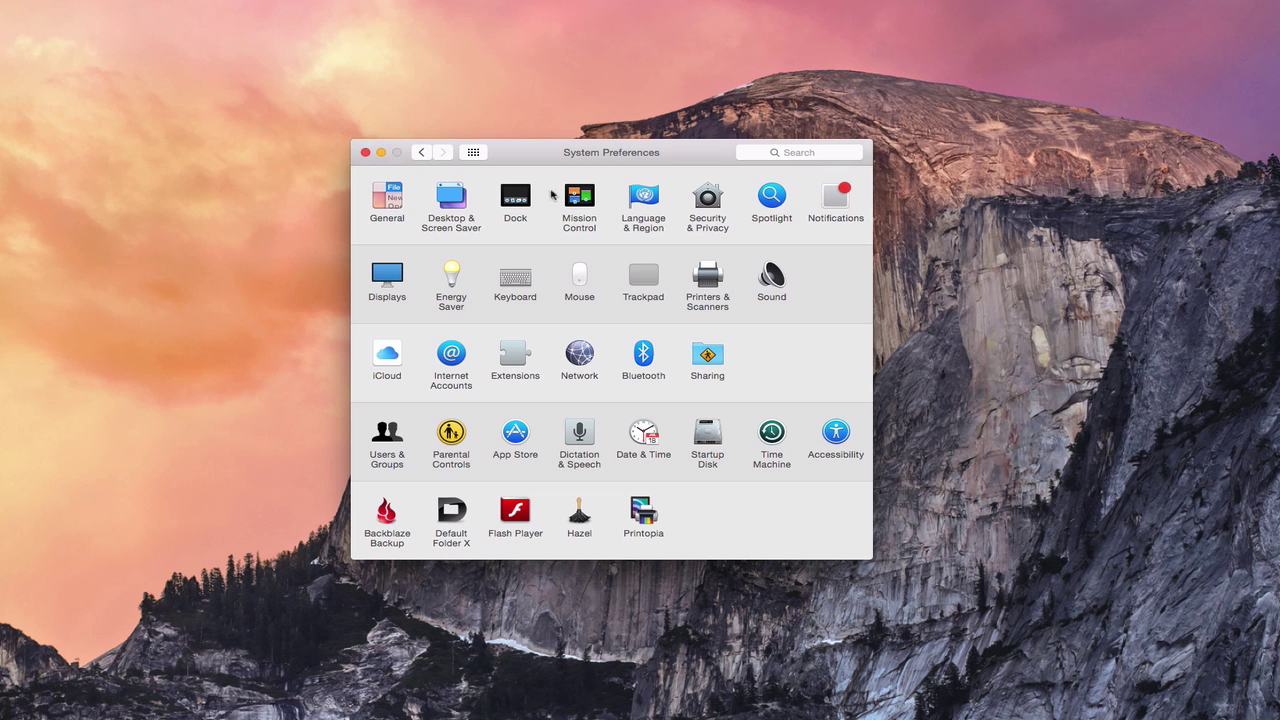
click(393, 206)
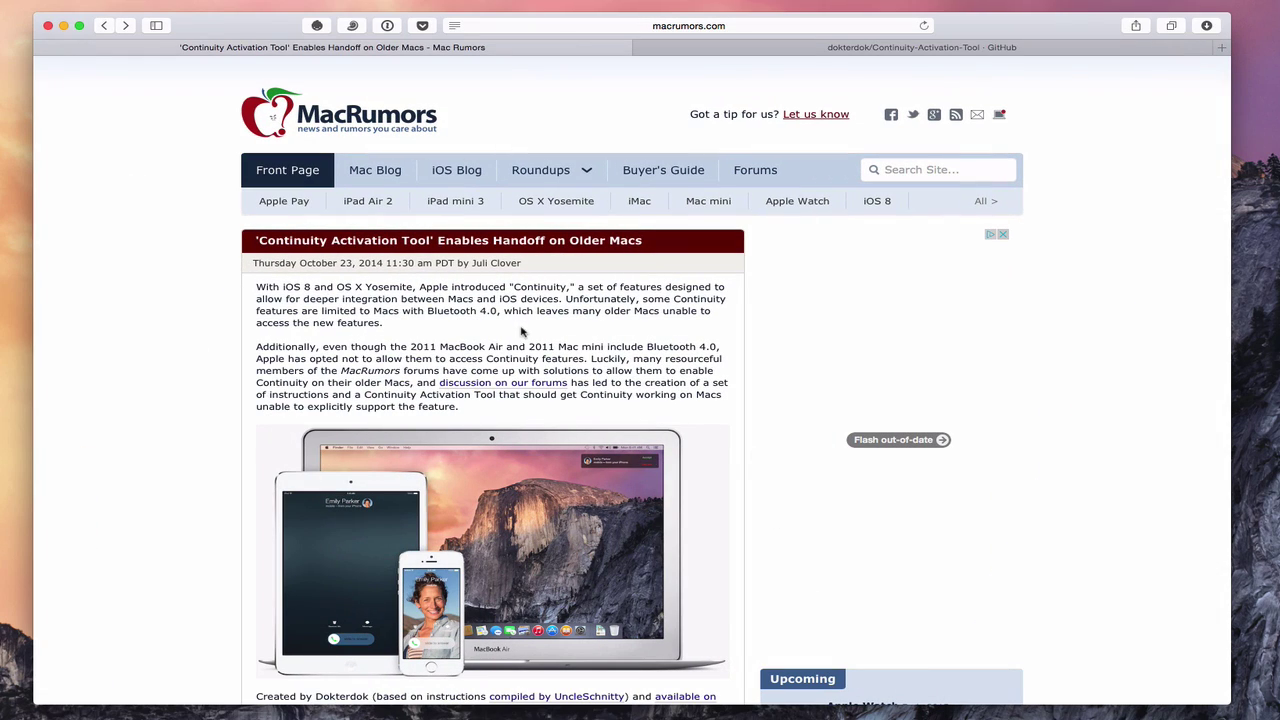
- Scroll down to the MacRumors article's Mac compatibility list, then back to the top
scroll(519, 335, down, 2)
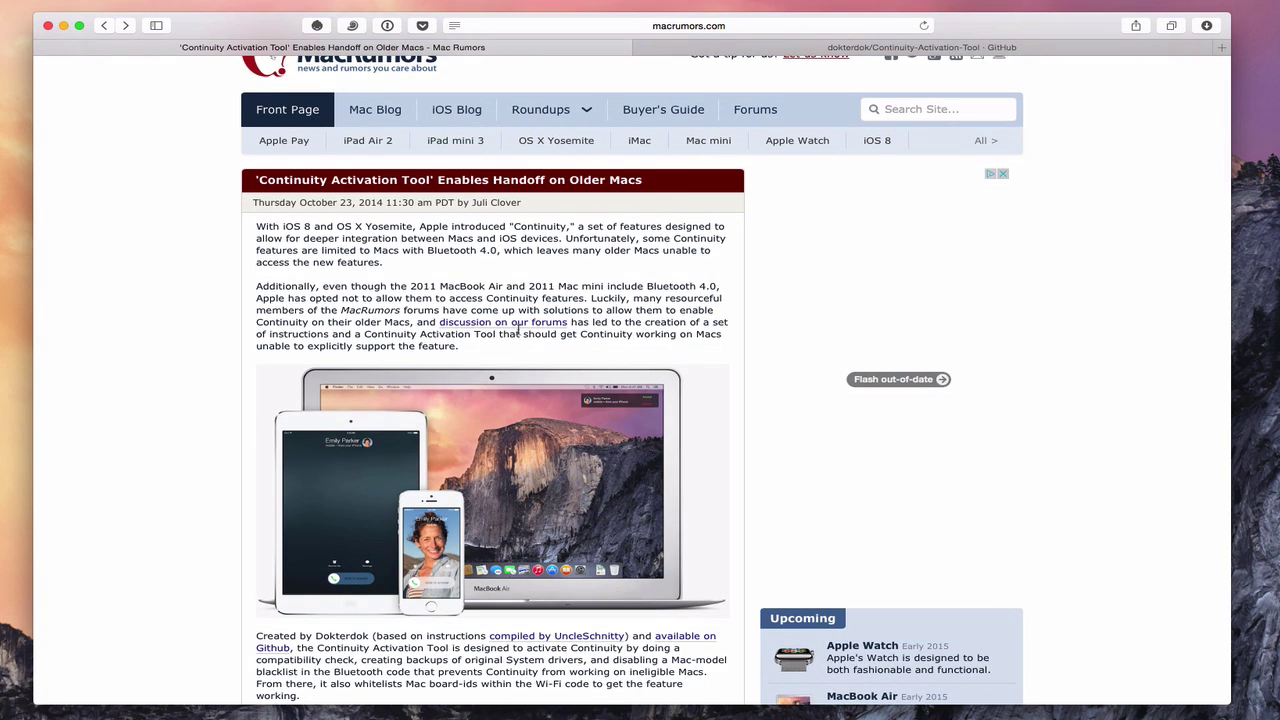
scroll(519, 332, down, 5)
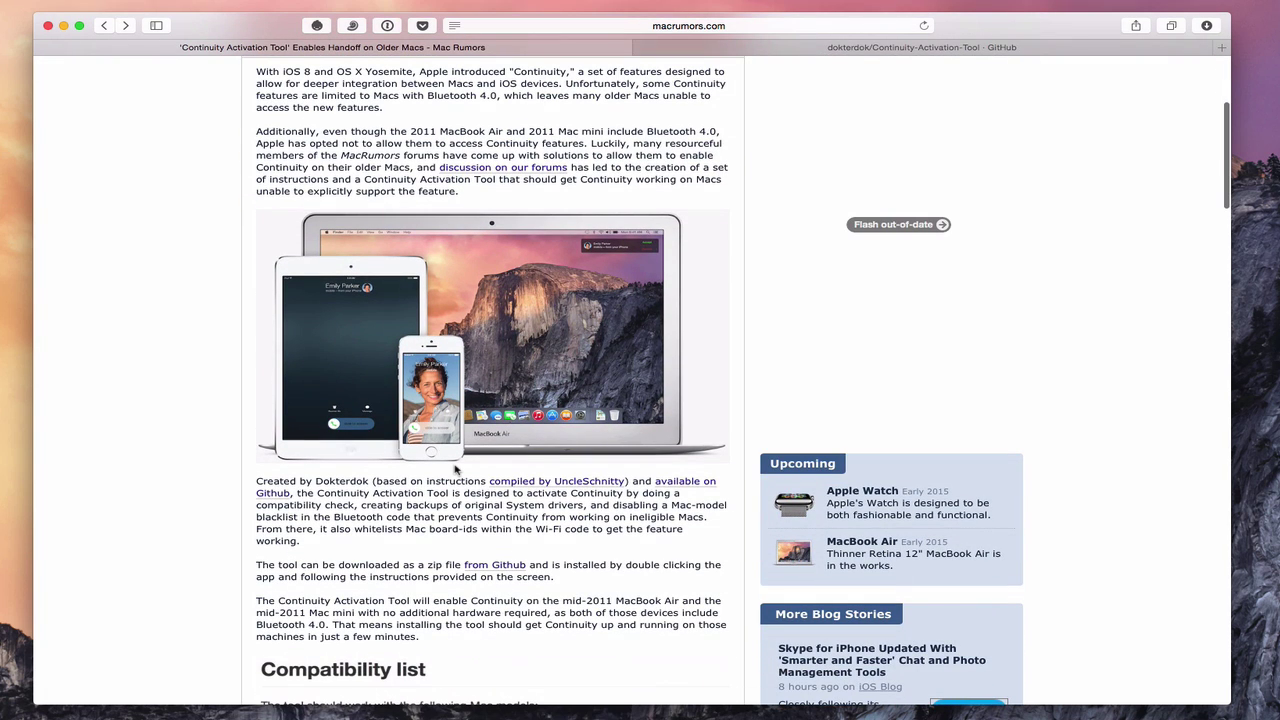
scroll(455, 469, down, 5)
scroll(455, 469, down, 7)
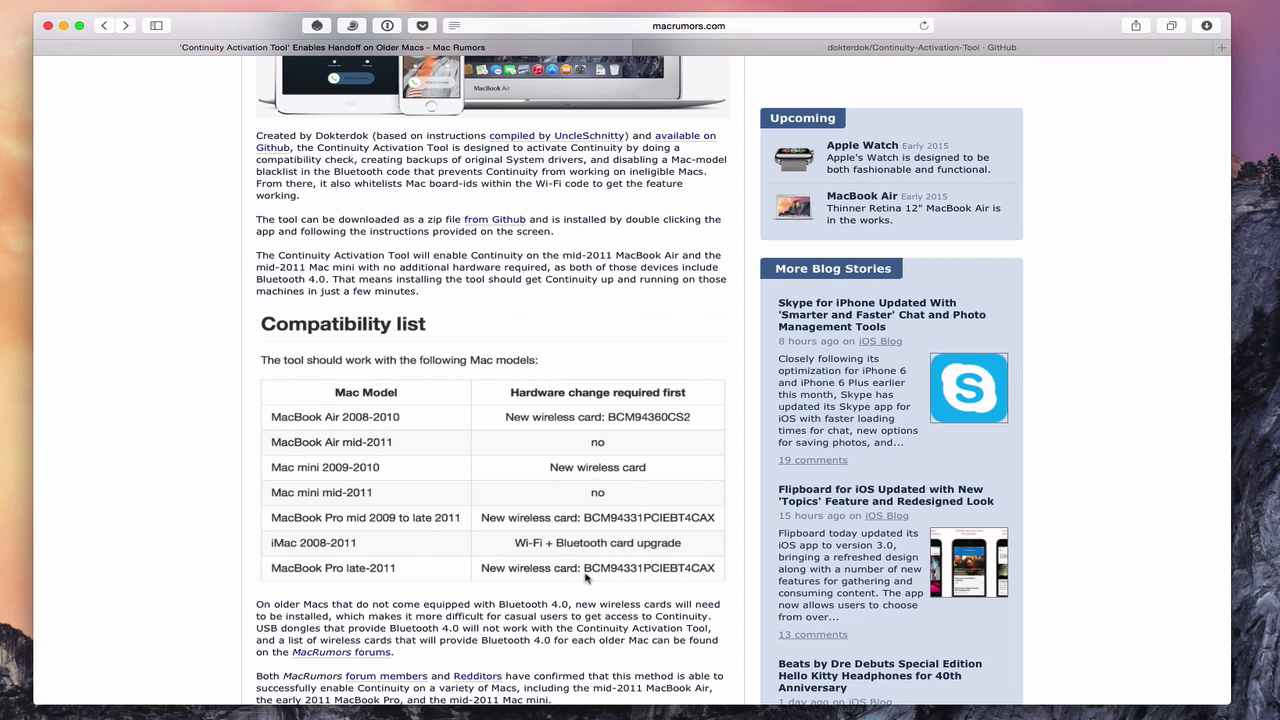
scroll(581, 530, up, 5)
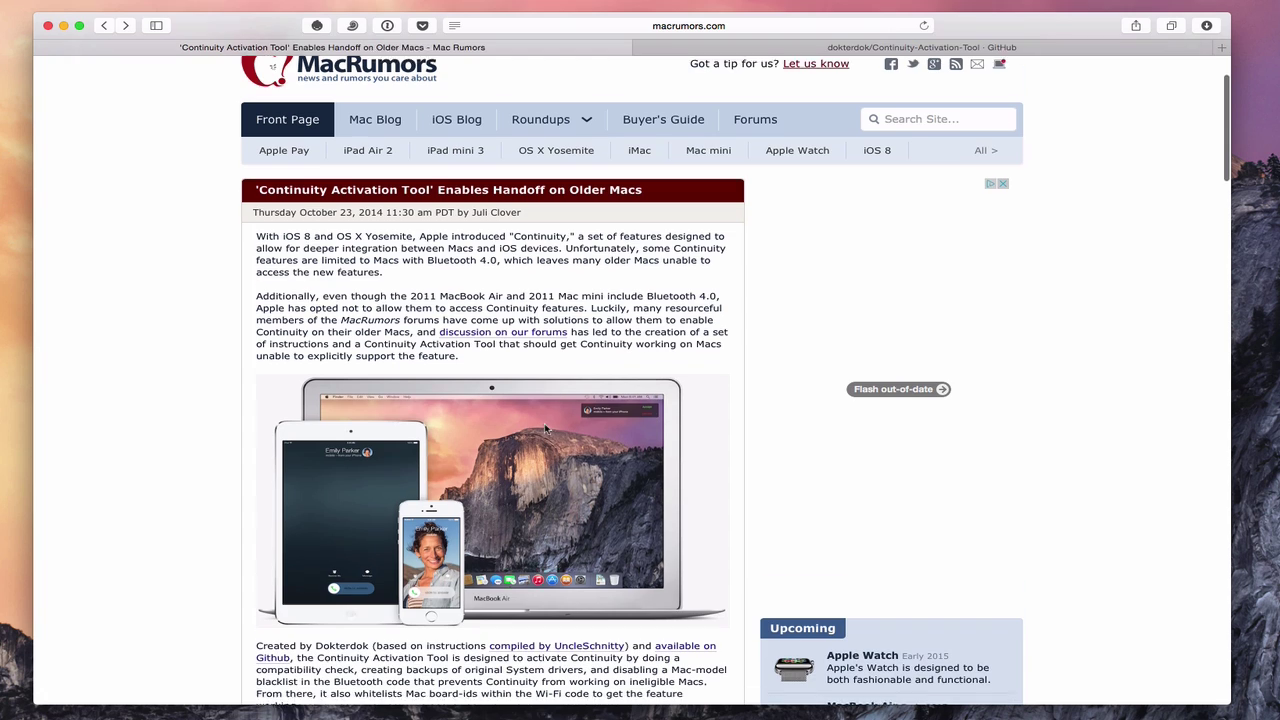
scroll(545, 428, up, 2)
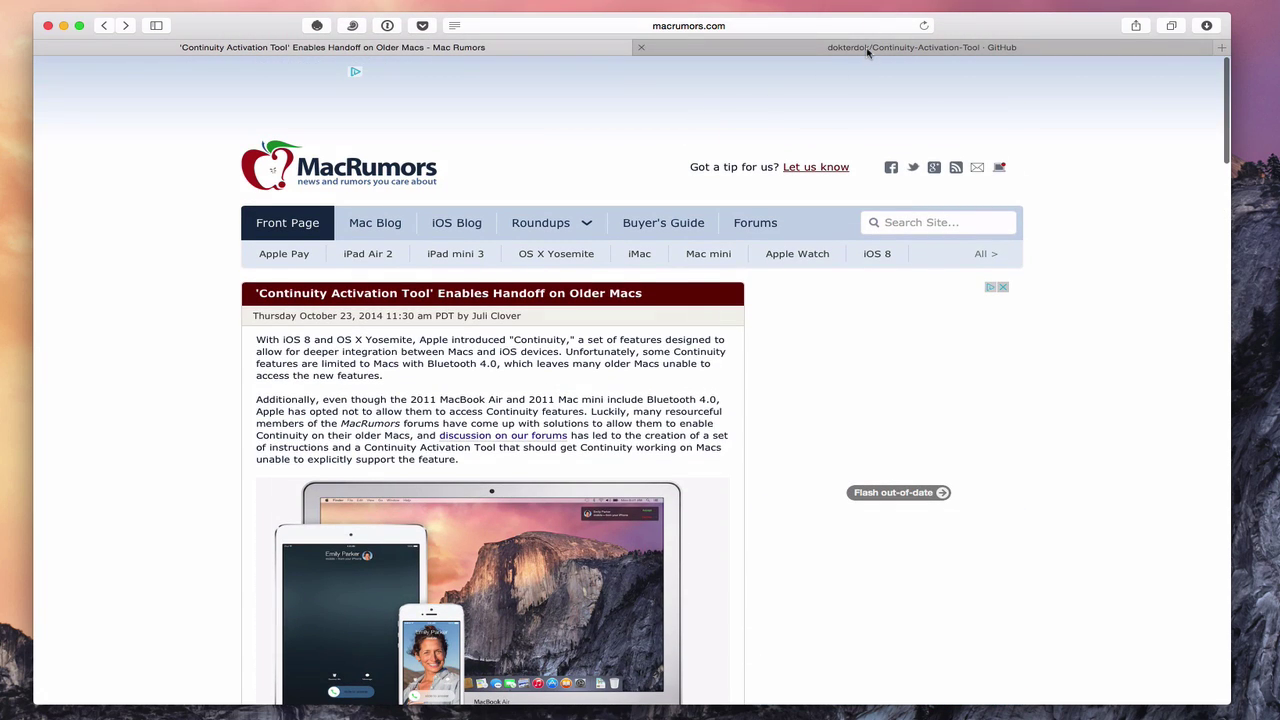
- Switch to the Continuity-Activation-Tool GitHub tab and download the repository as a ZIP archive
click(868, 52)
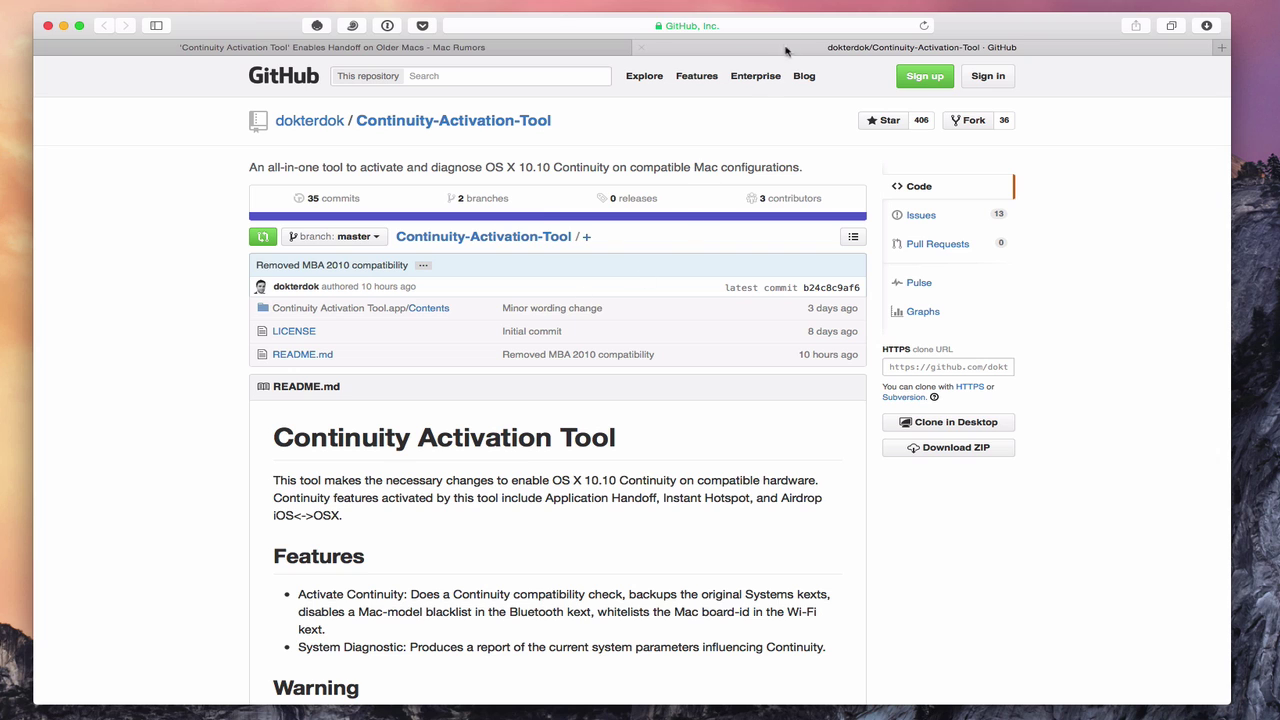
click(746, 31)
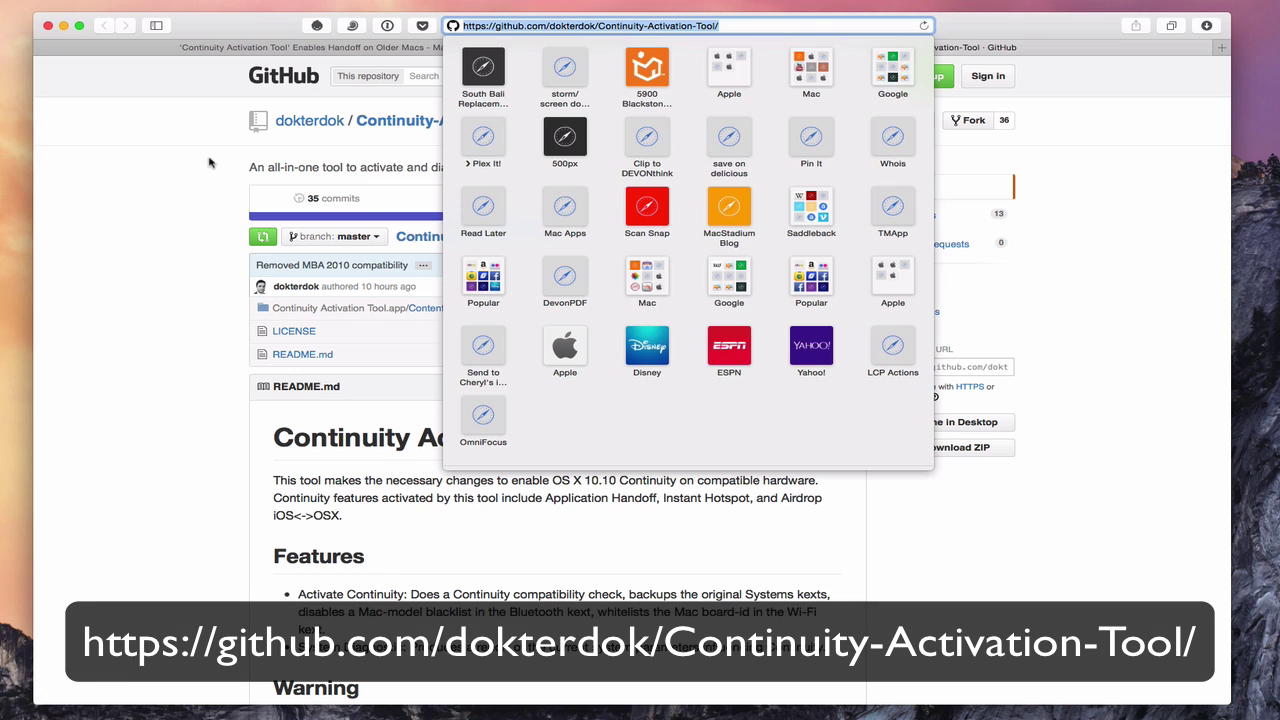
click(210, 162)
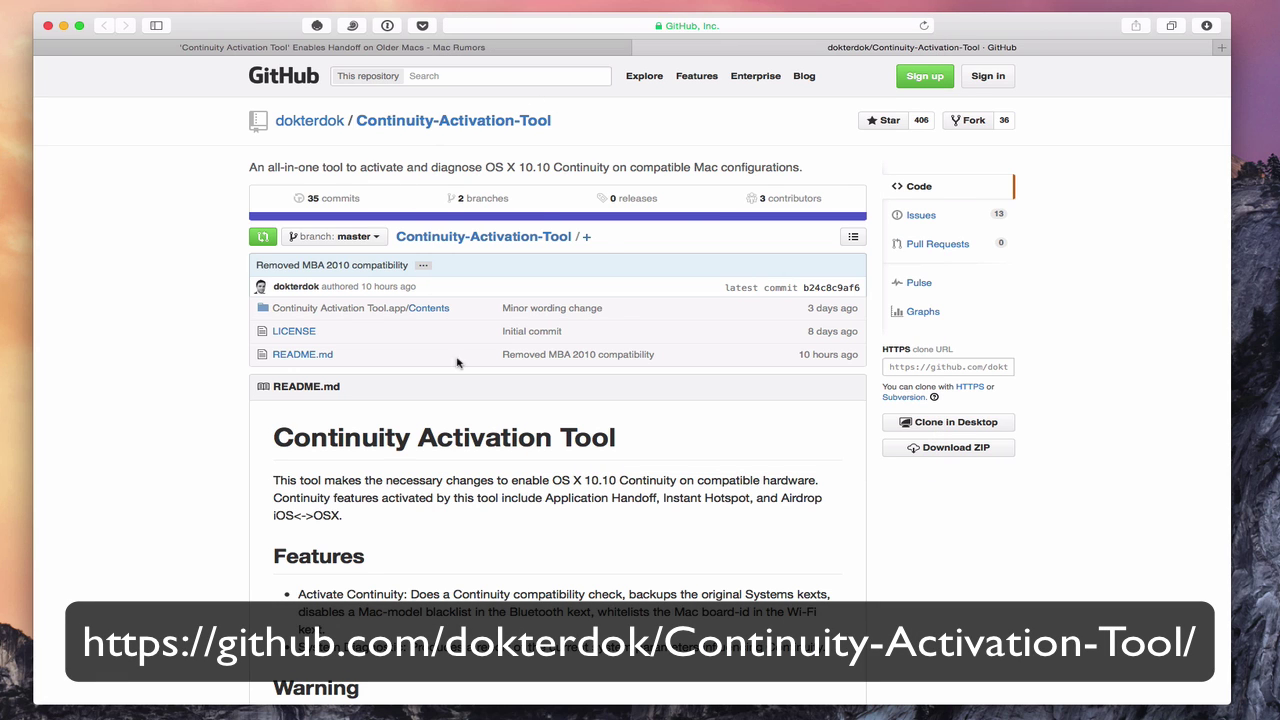
click(955, 452)
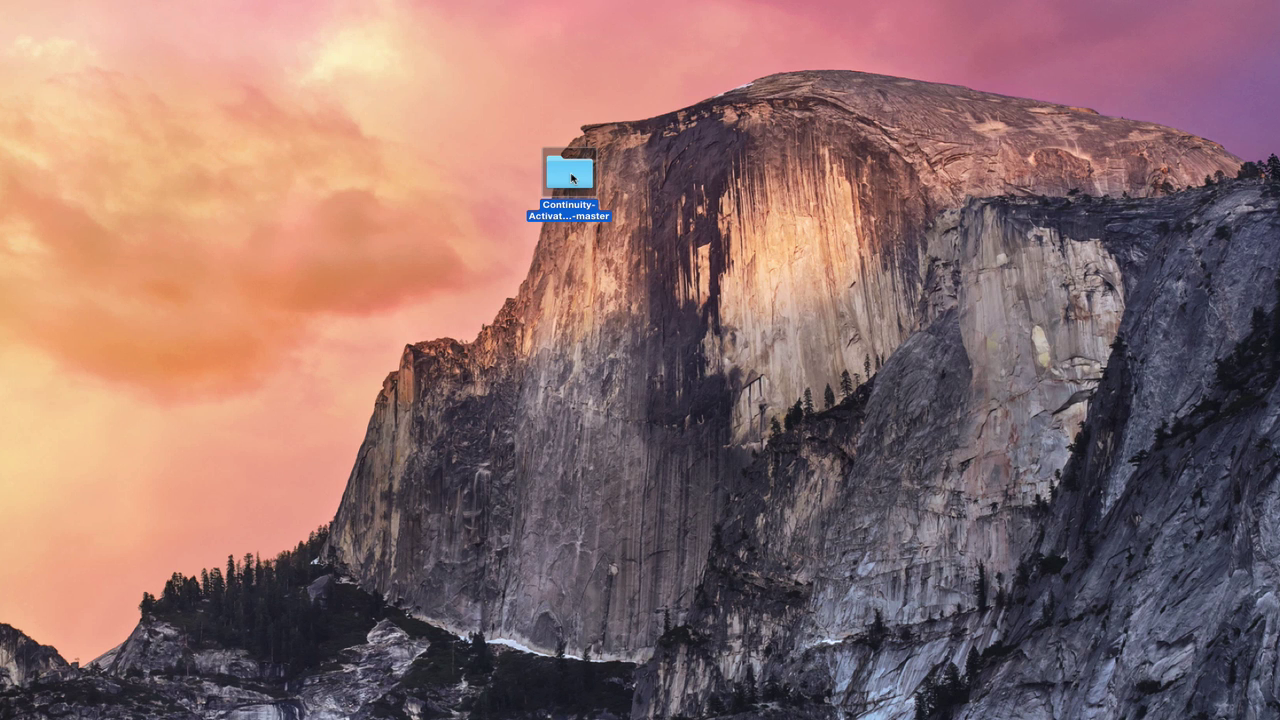
- Open the Continuity-Activation-Tool-master folder from the desktop and nudge its Finder window left
double_click(572, 178)
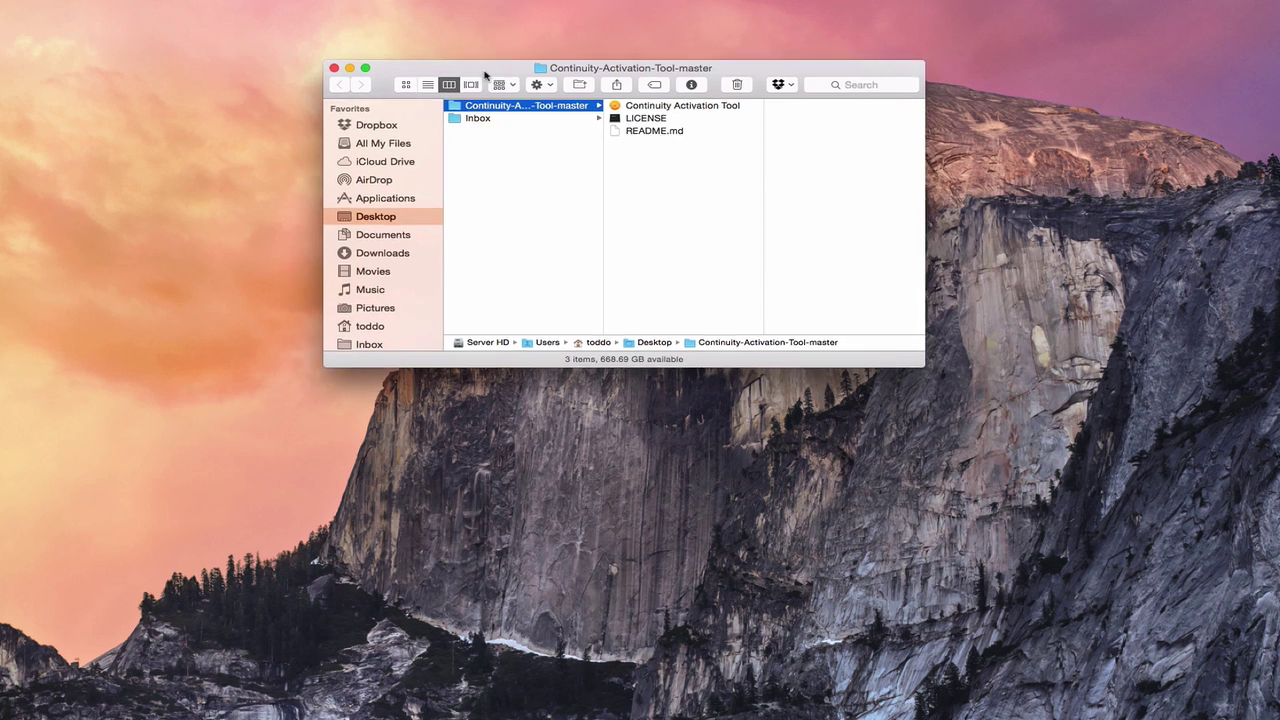
drag(476, 77, 450, 90)
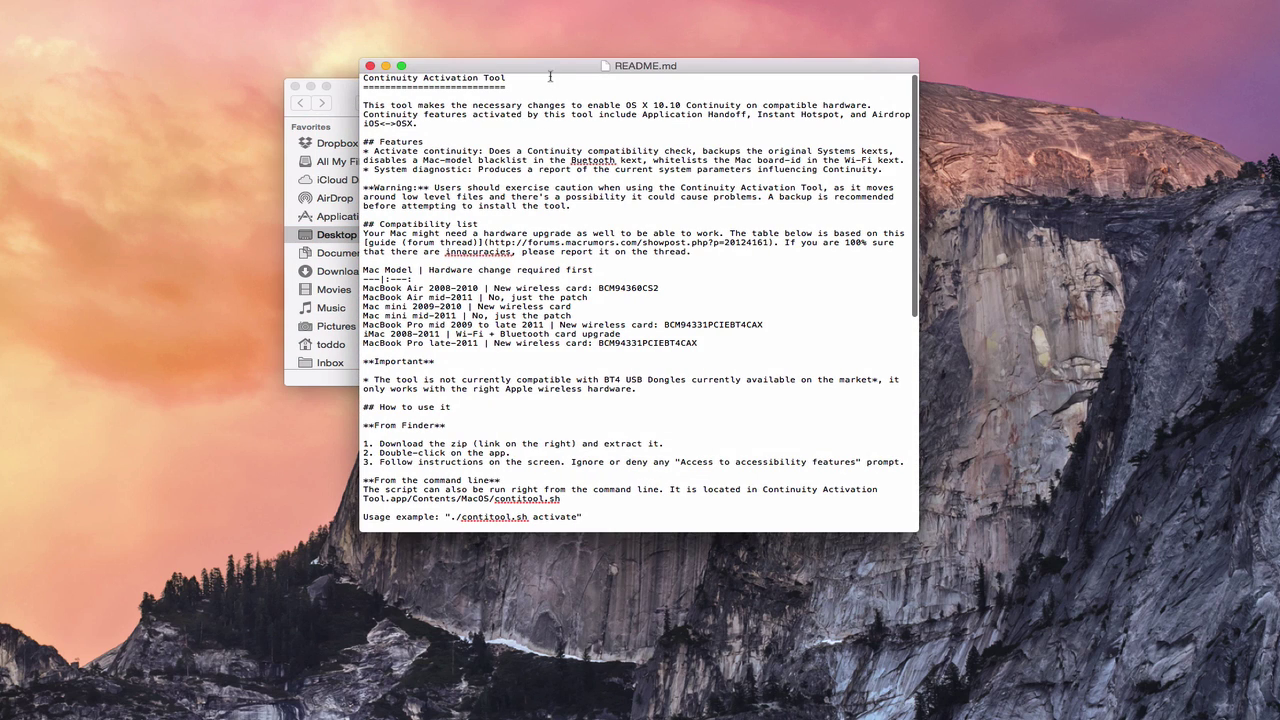
- Reposition the README.md window and scroll through its usage instructions and back up
drag(549, 73, 489, 89)
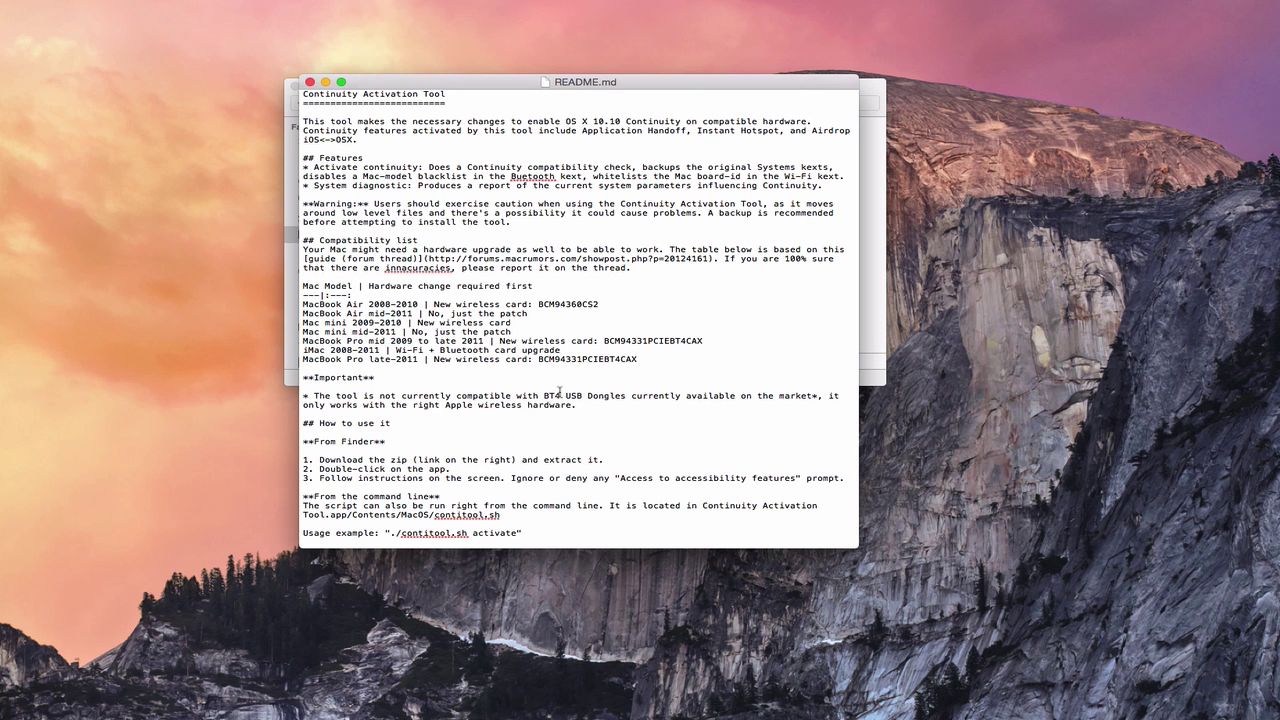
scroll(560, 392, down, 5)
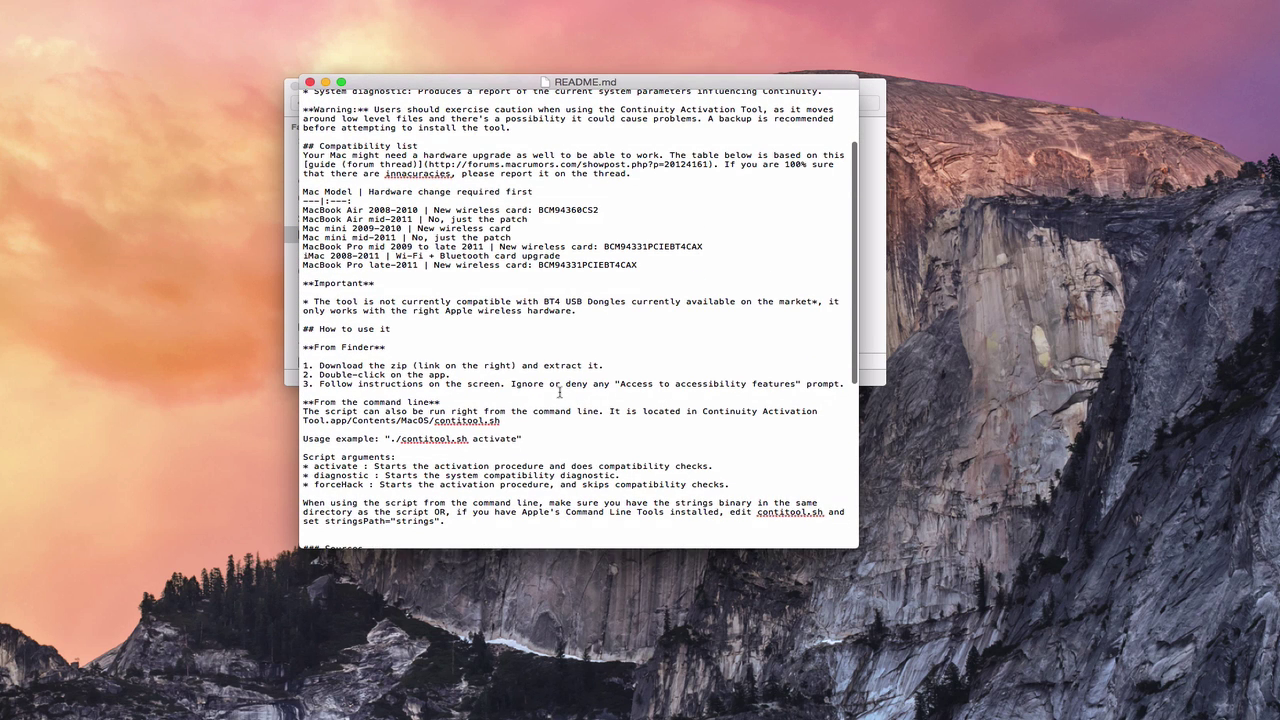
scroll(560, 392, down, 10)
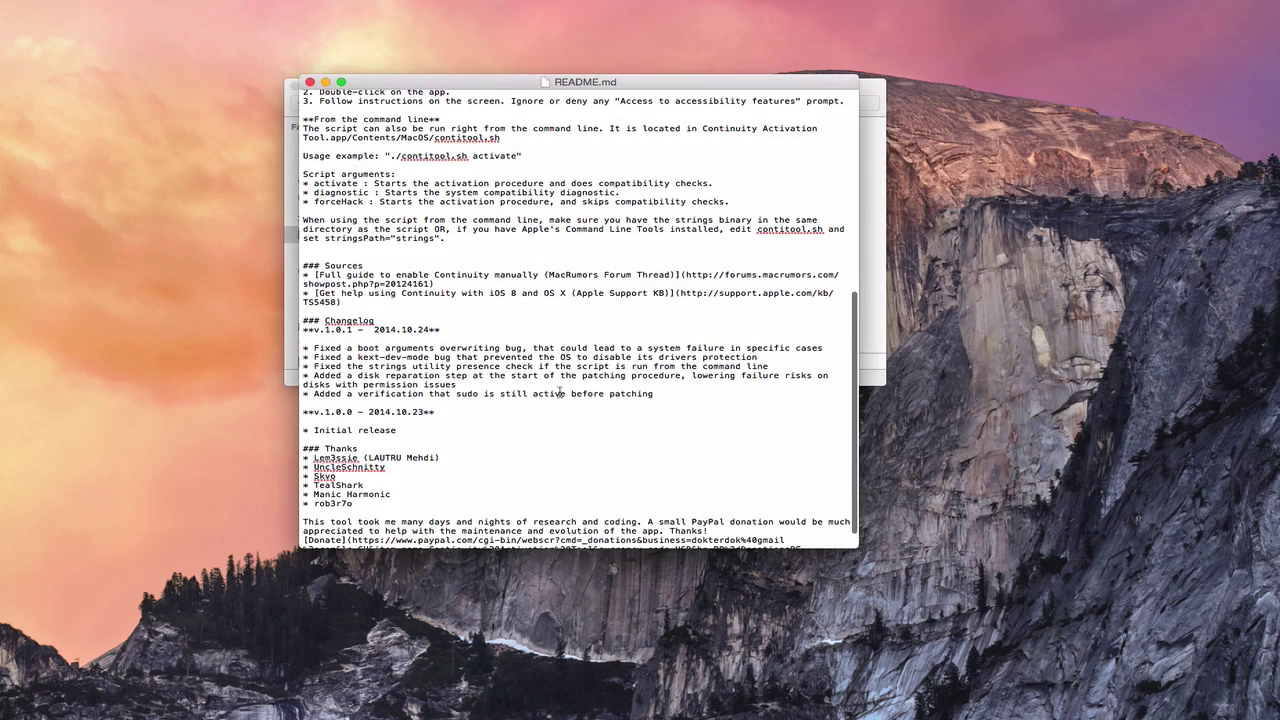
scroll(560, 392, up, 15)
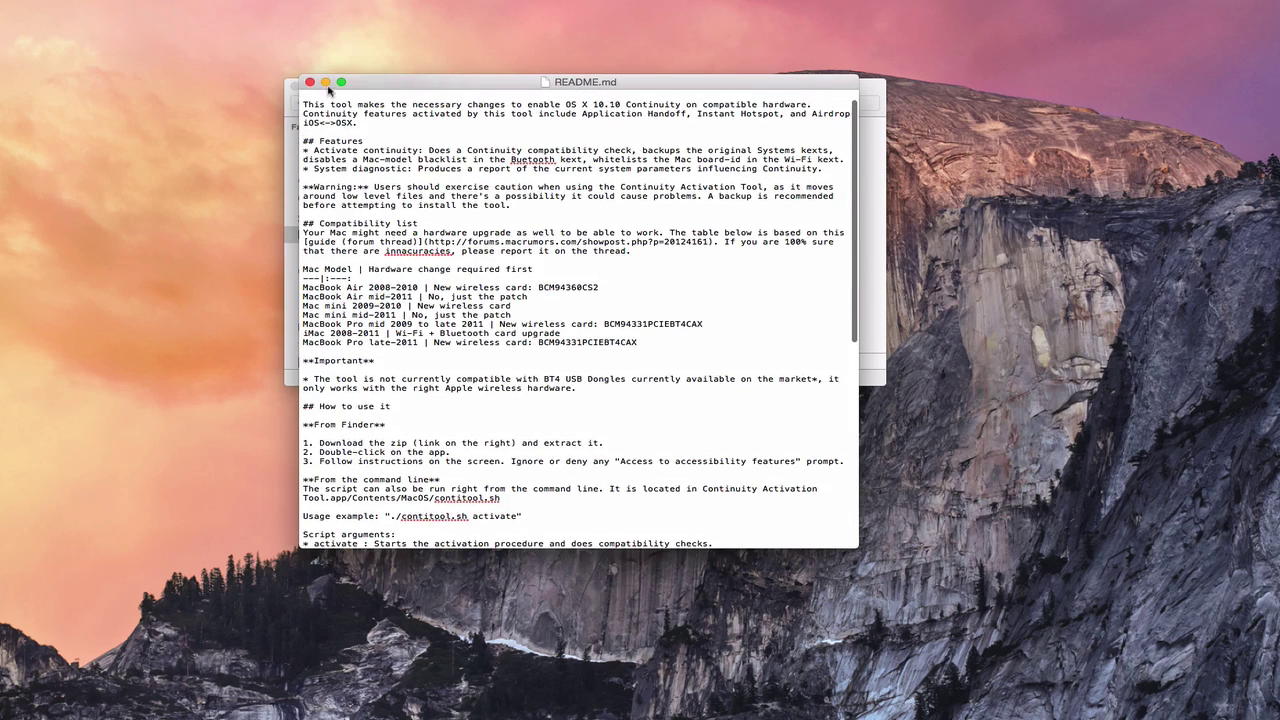
- Minimise the README, try launching Continuity Activation Tool, and dismiss the unidentified-developer warning
click(325, 82)
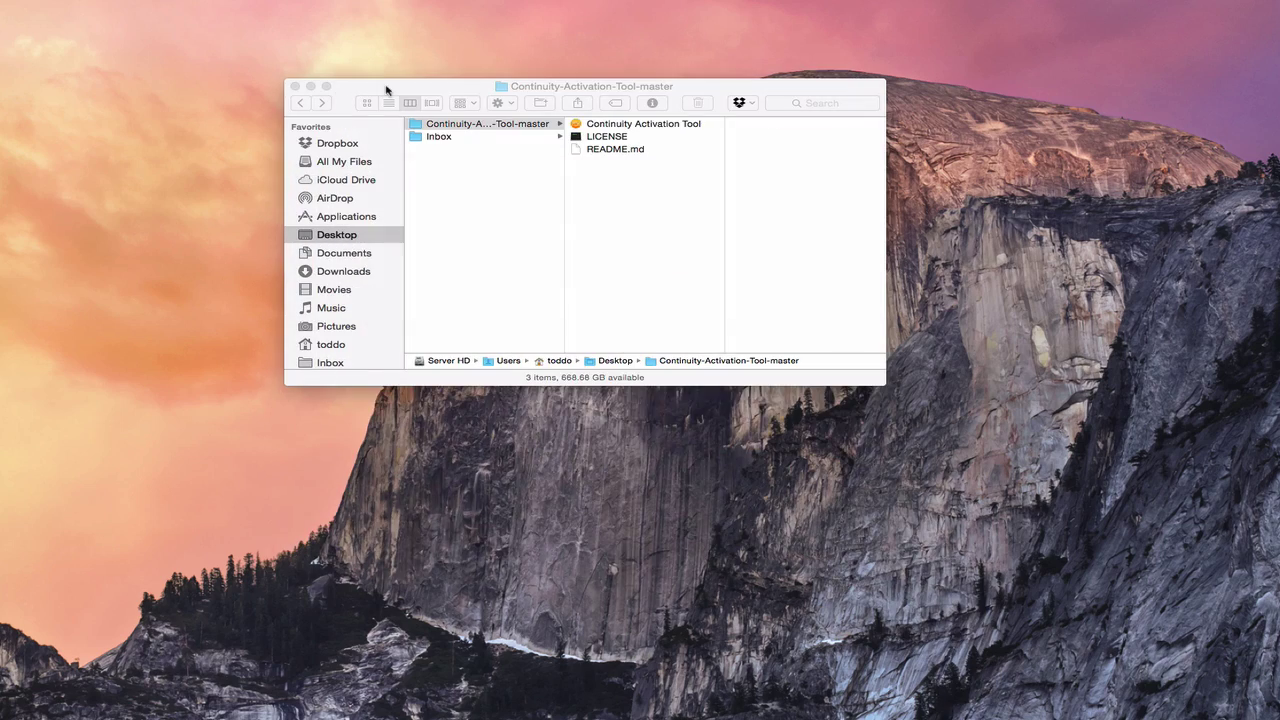
click(588, 126)
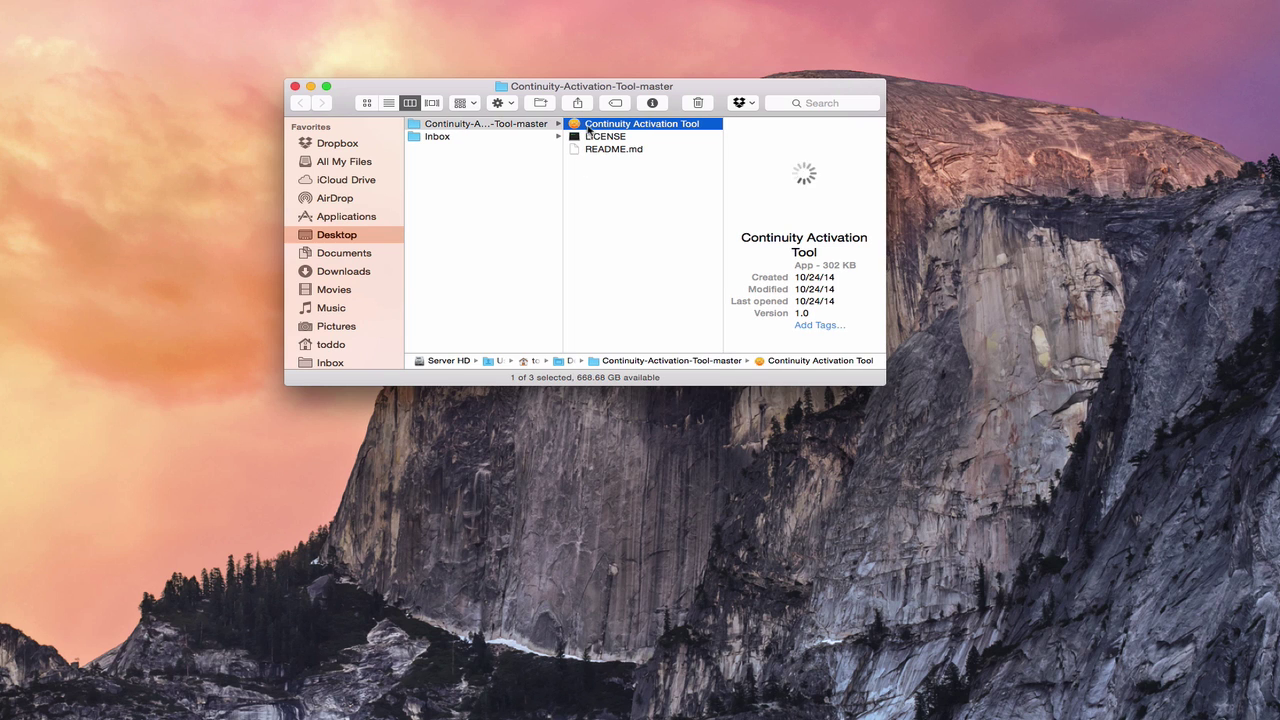
double_click(577, 128)
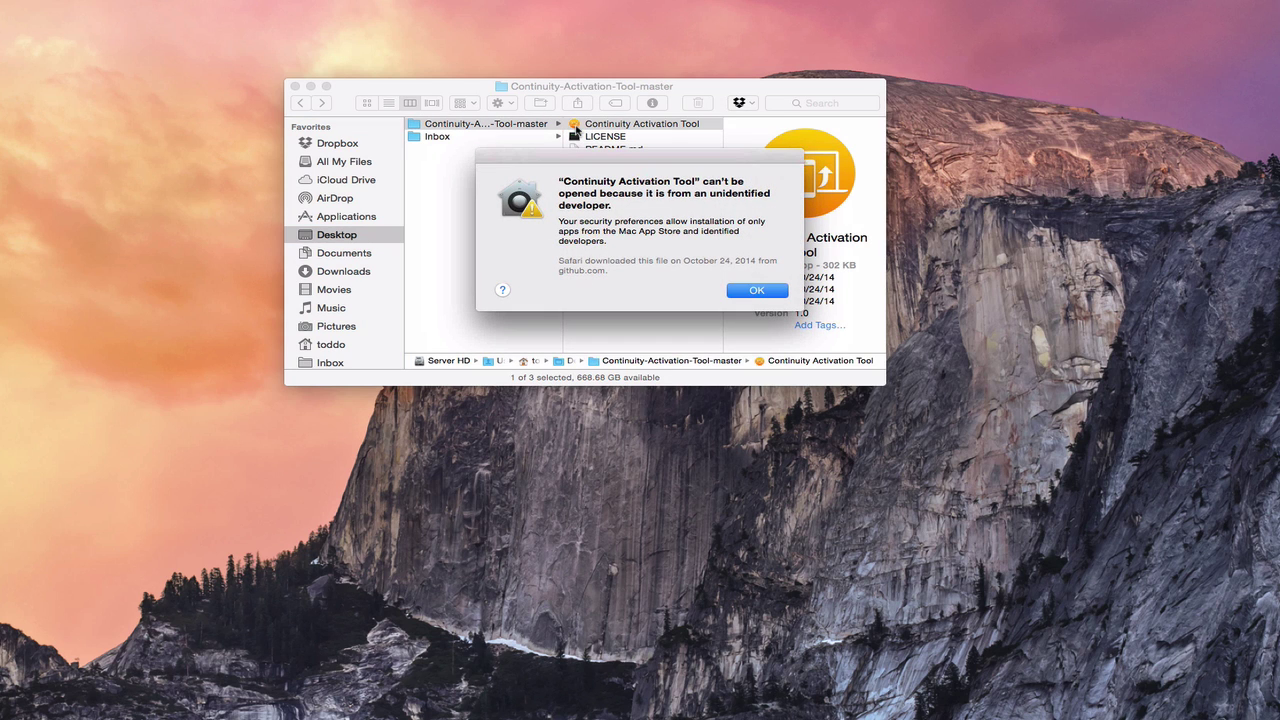
click(758, 292)
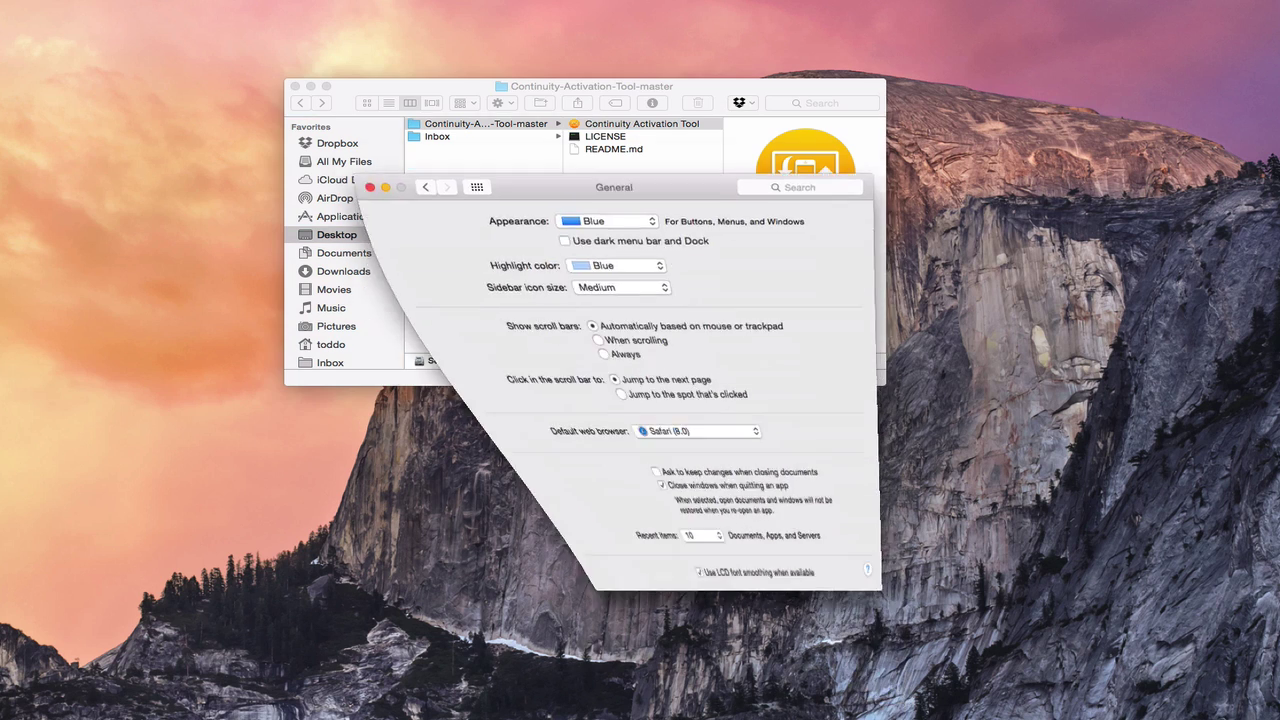
- Allow the blocked Continuity Activation Tool with Open Anyway in Security & Privacy
click(474, 153)
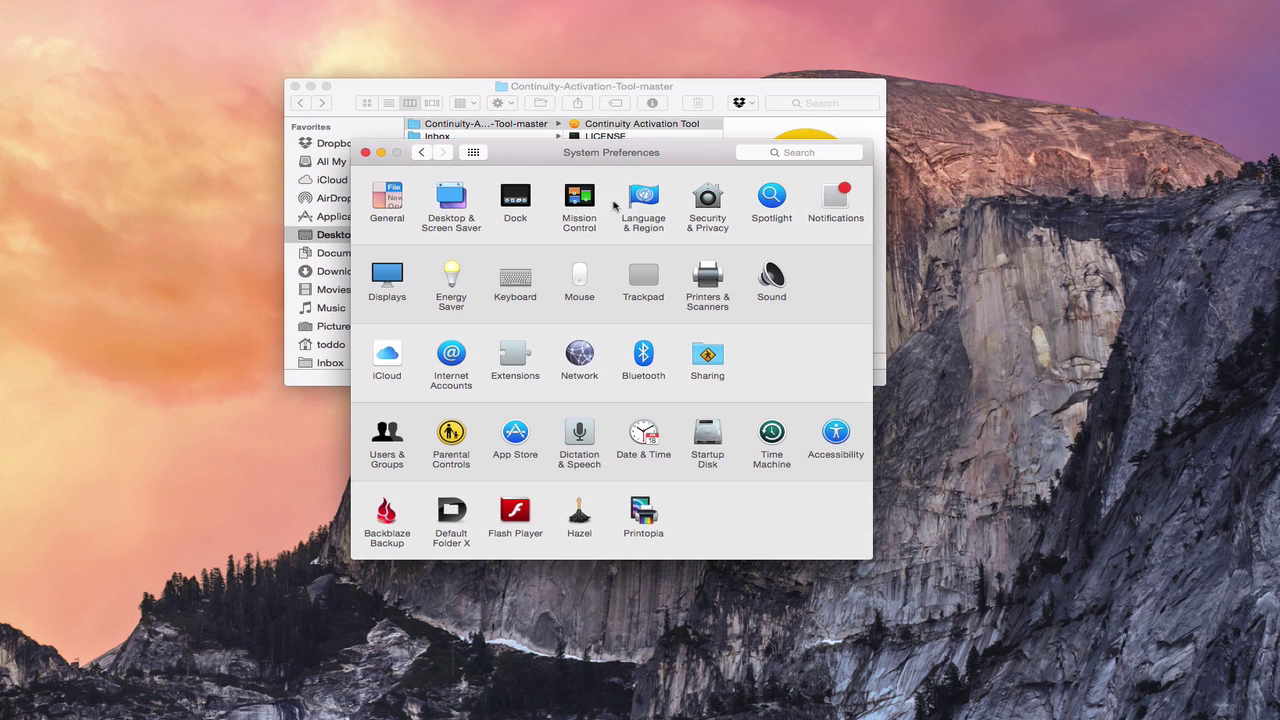
click(710, 198)
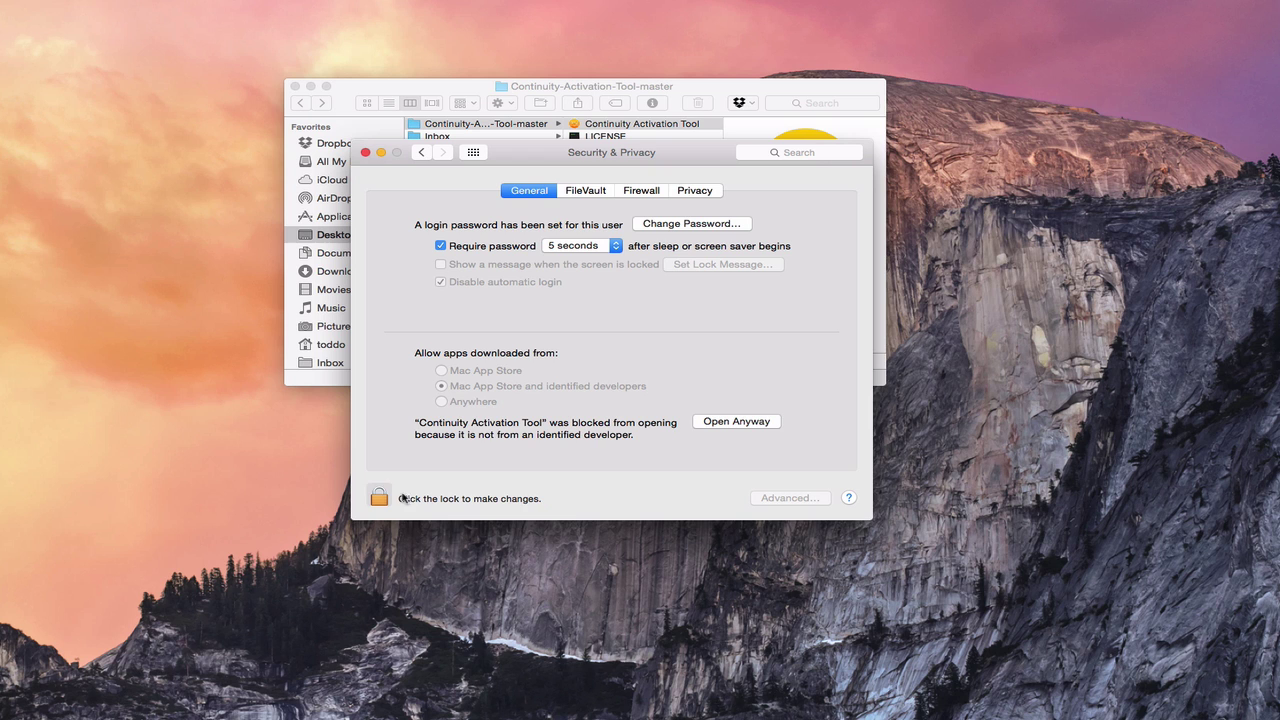
click(734, 428)
- Confirm opening the downloaded tool and centre the Terminal window at its admin password prompt
click(757, 255)
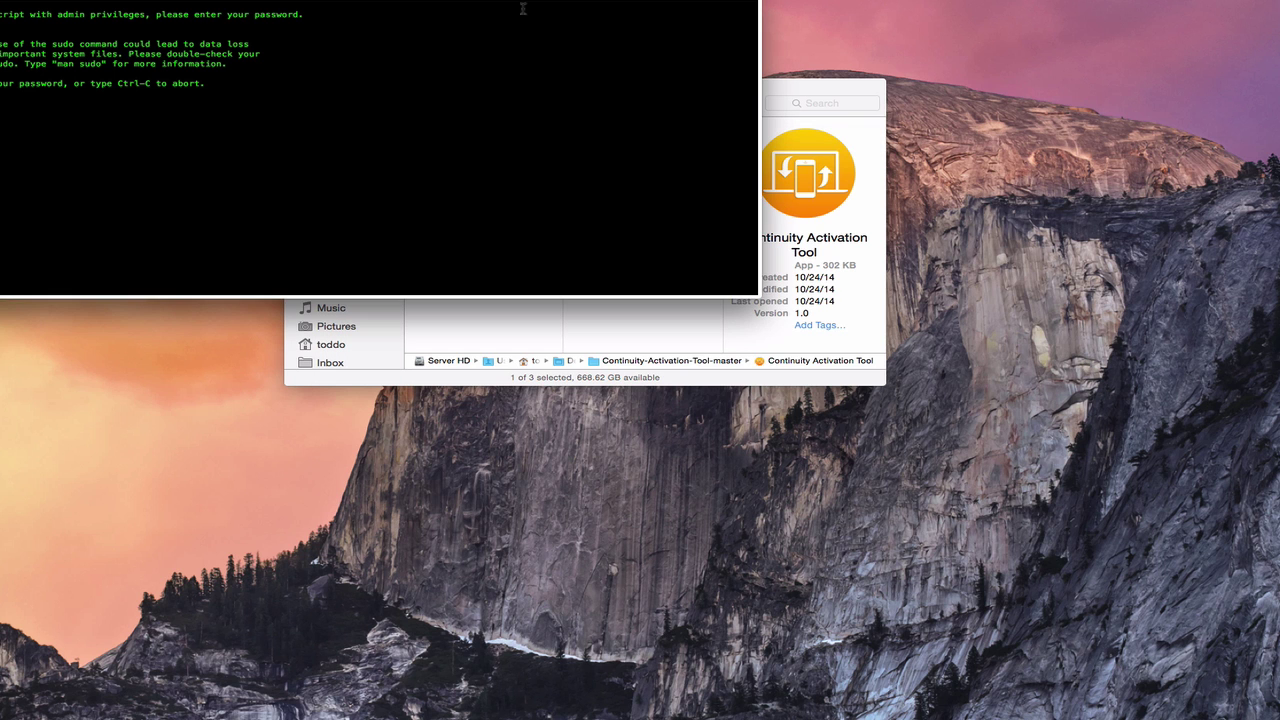
drag(280, 0, 562, 76)
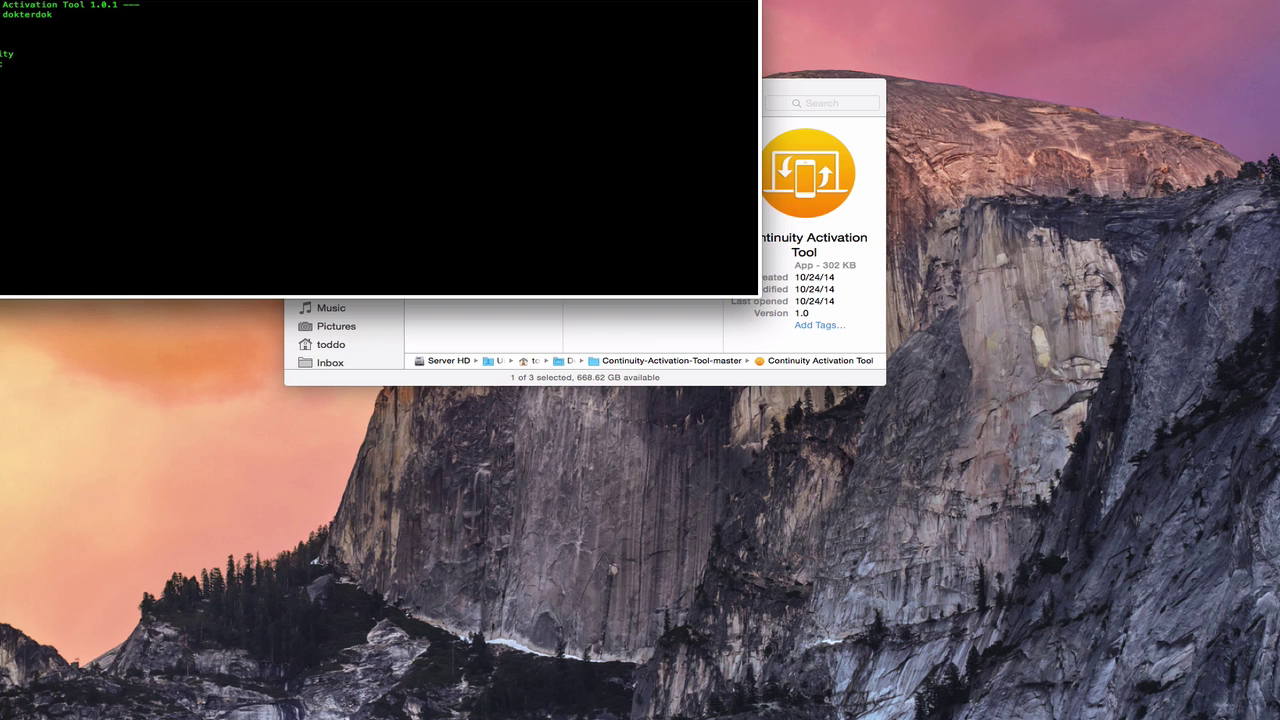
- Centre the Terminal window and choose option 1, Activate Continuity, at the #? prompt
drag(178, 2, 438, 83)
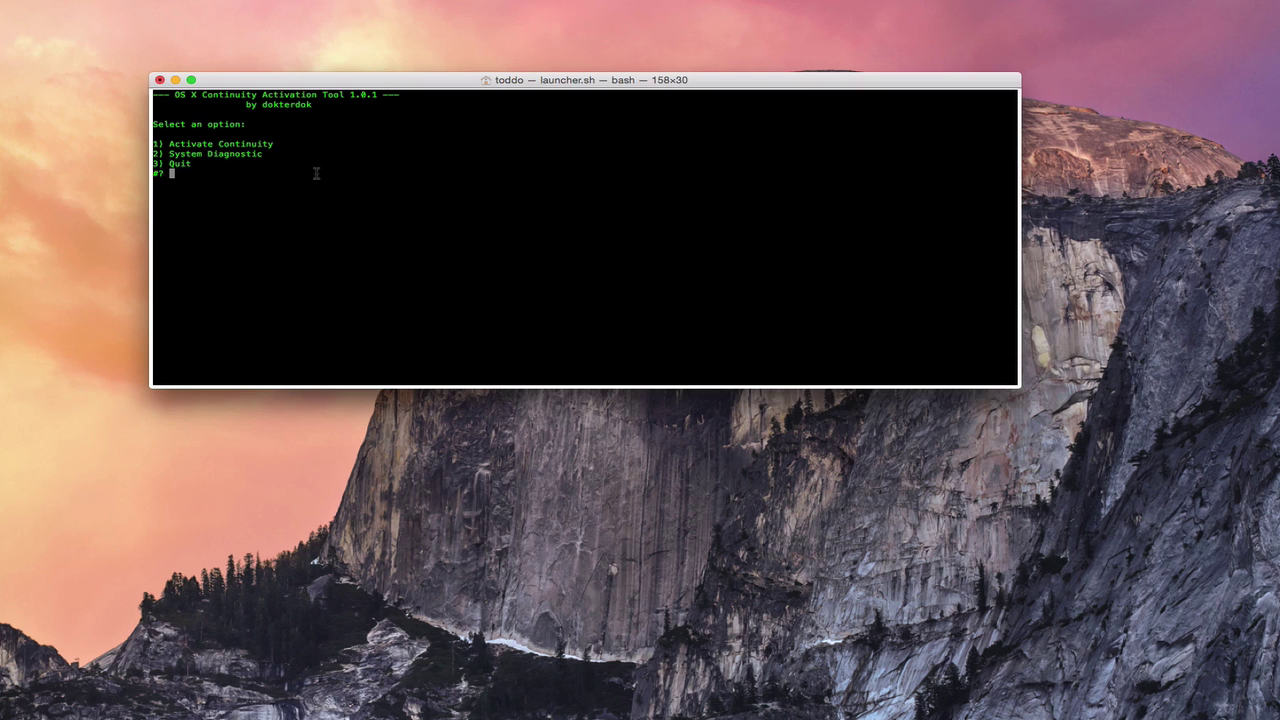
text(1)
key(Return)
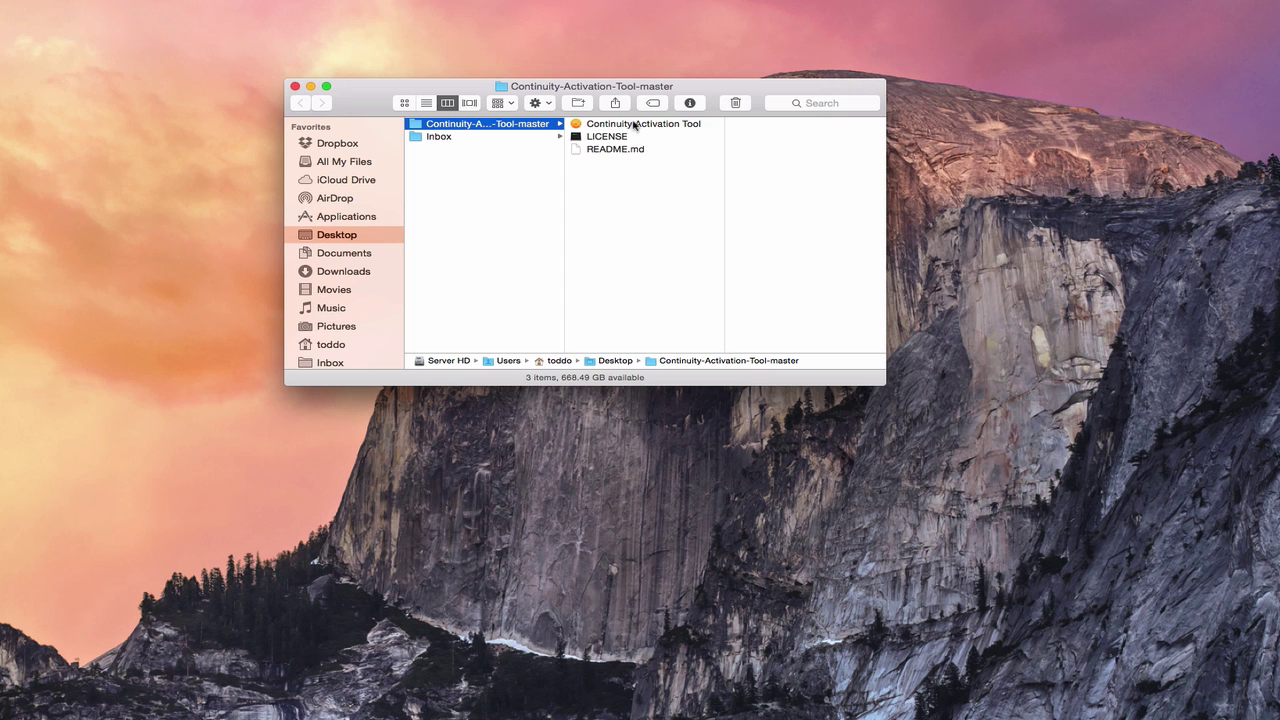
- Relaunch Continuity Activation Tool from the Continuity-Activation-Tool-master folder and centre its Terminal window
click(608, 127)
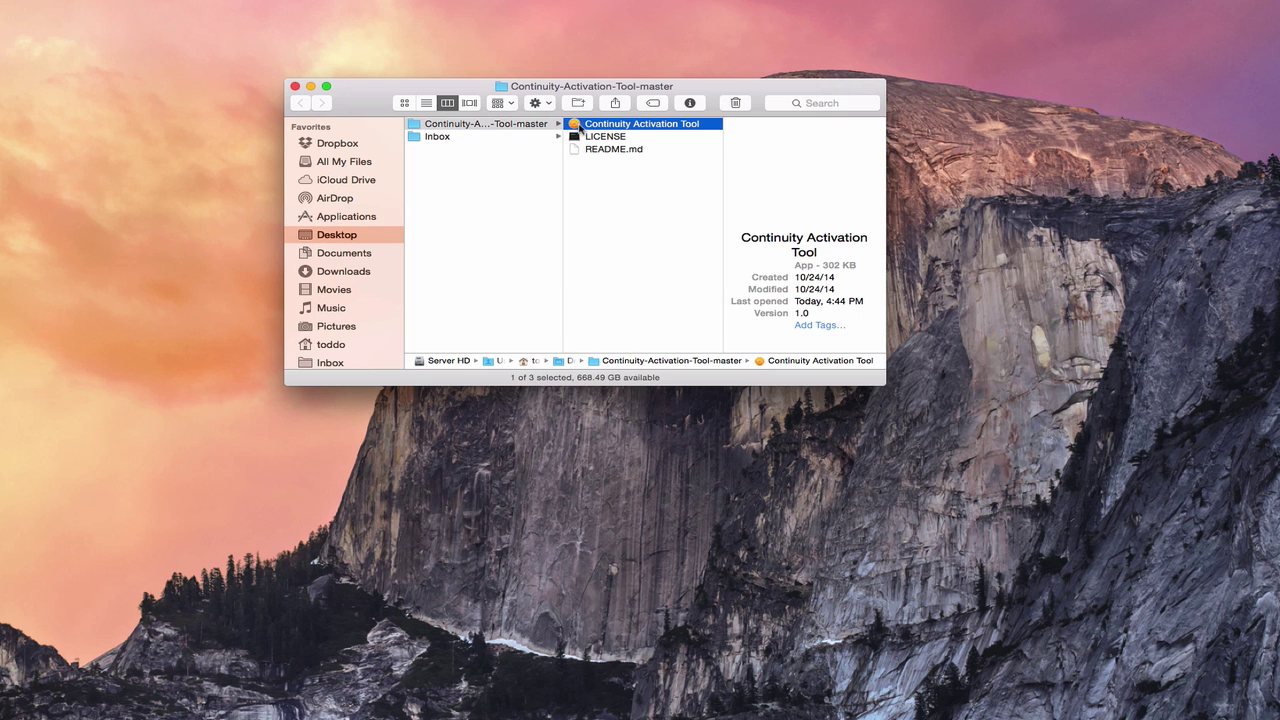
double_click(608, 127)
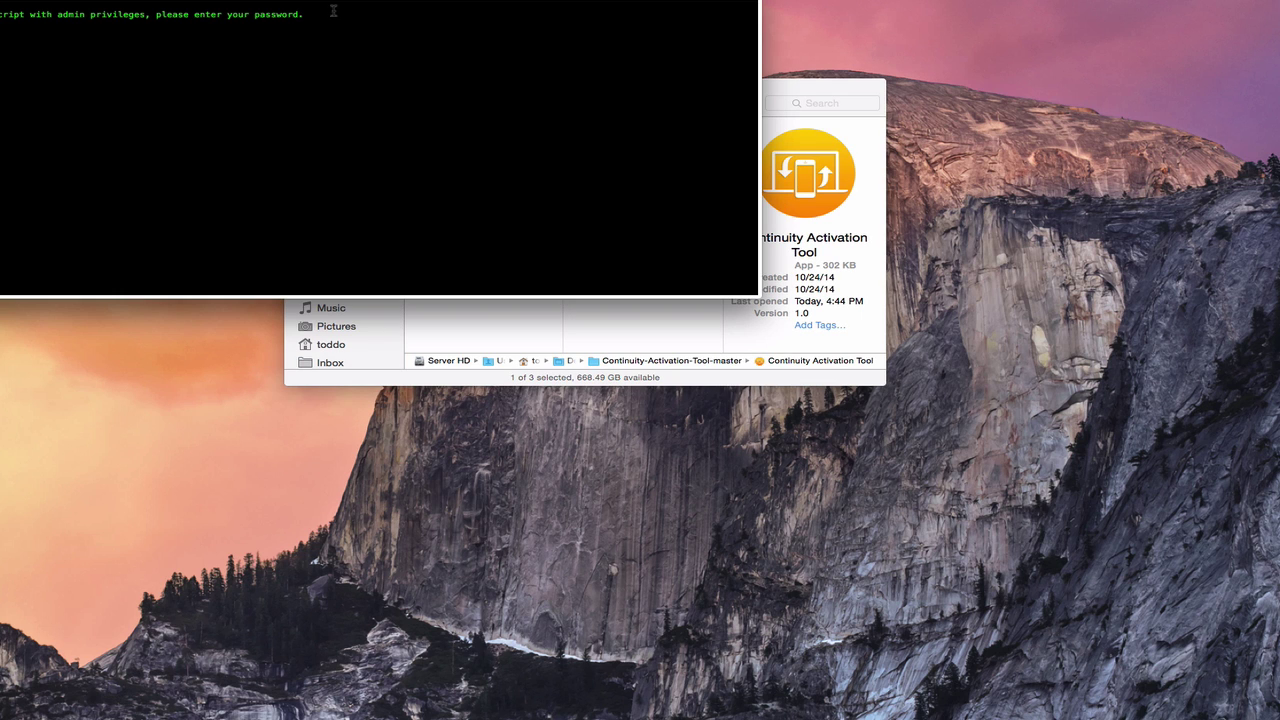
drag(199, 2, 488, 77)
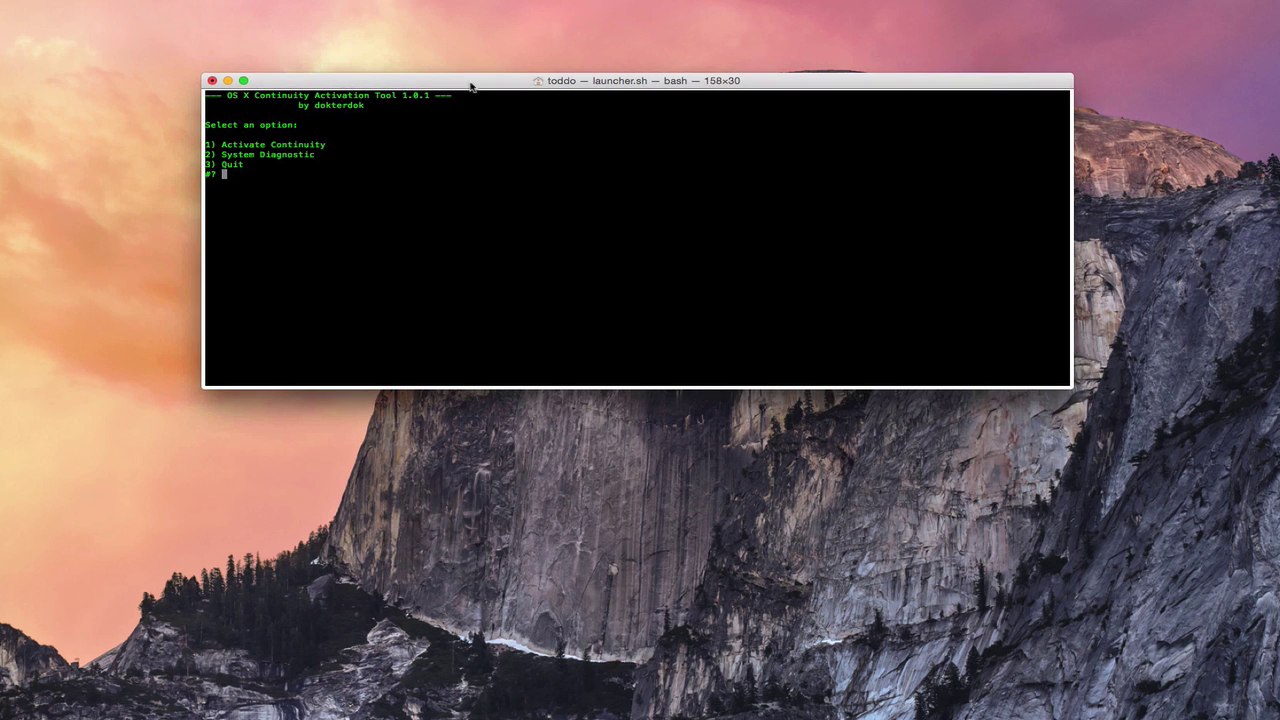
- Run option 1, Activate Continuity, at the #? prompt to patch the system again
text(1)
key(Return)
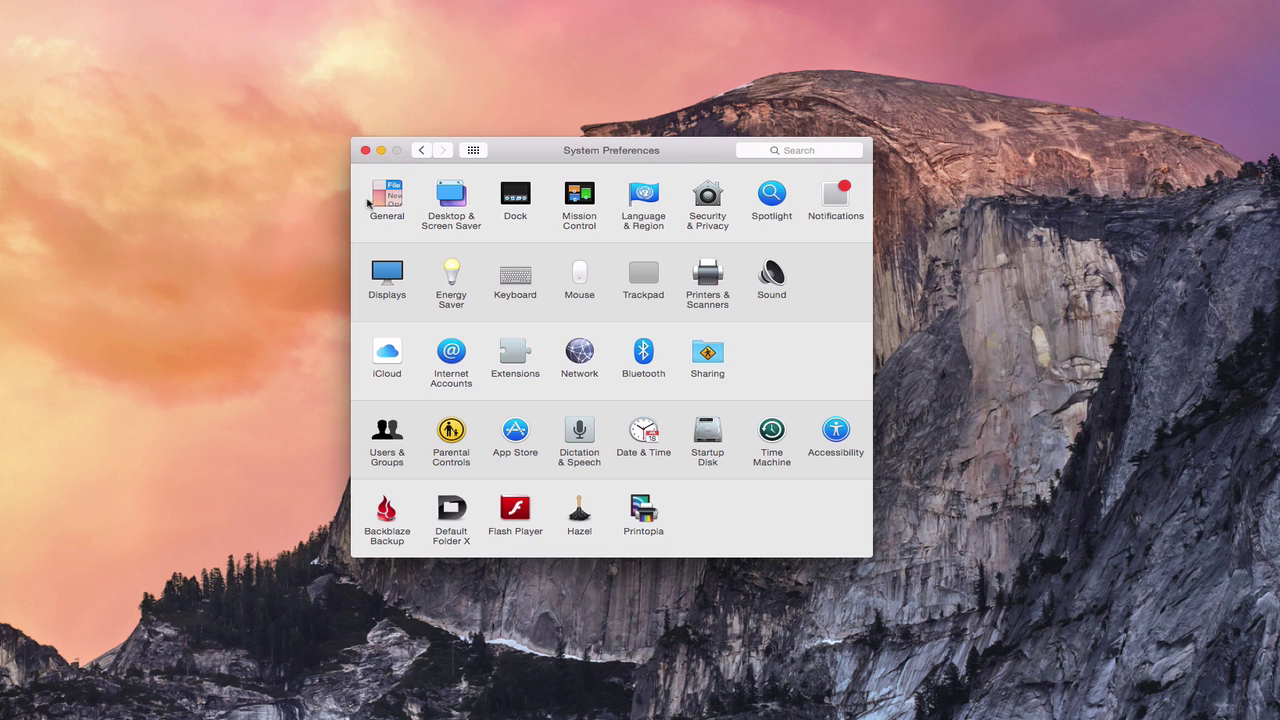
- Verify 'Allow Handoff between this Mac and your iCloud devices' in General, then return to Show All
click(386, 199)
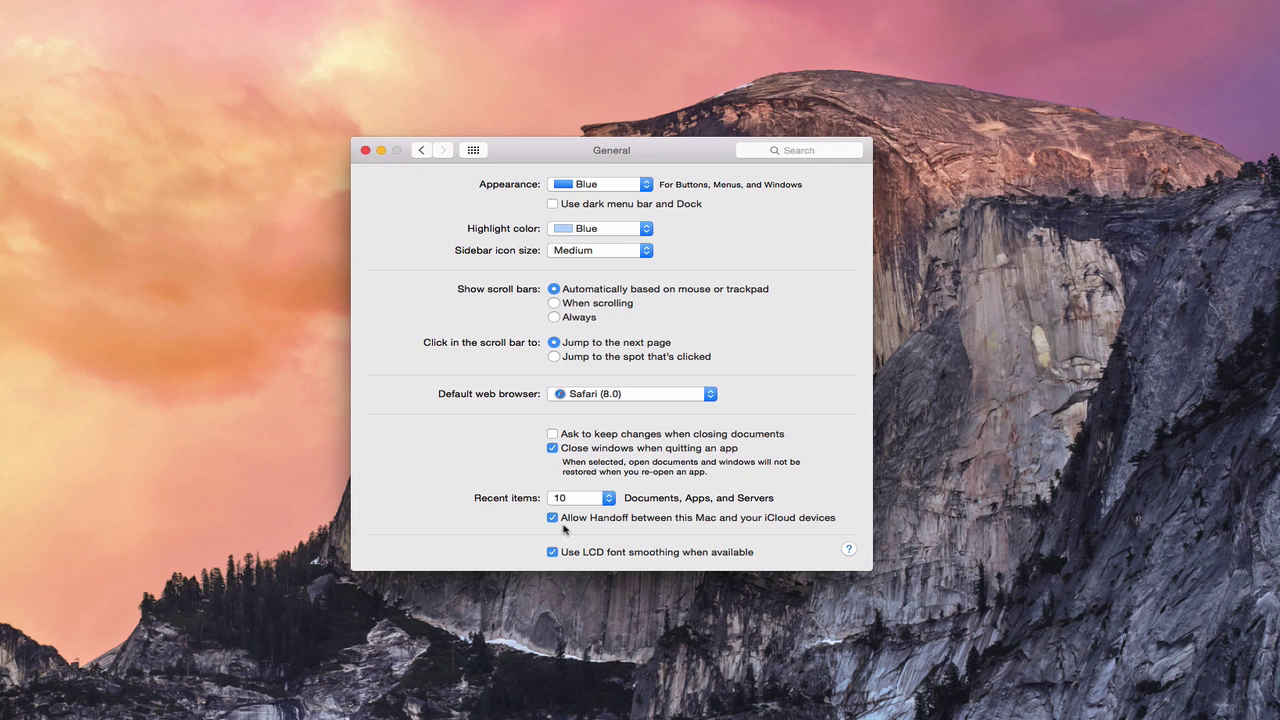
click(474, 151)
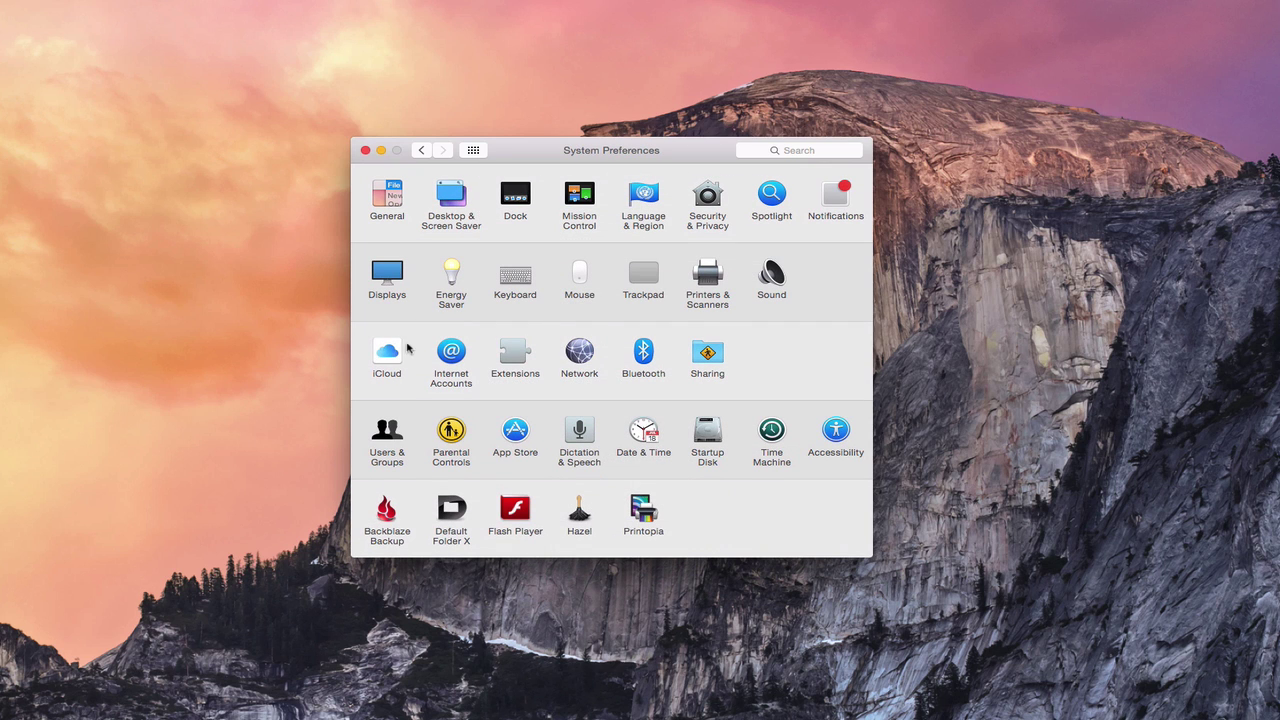
- Sign out of iCloud, deleting iCloud Drive documents and calendars but keeping contacts on this Mac
click(391, 364)
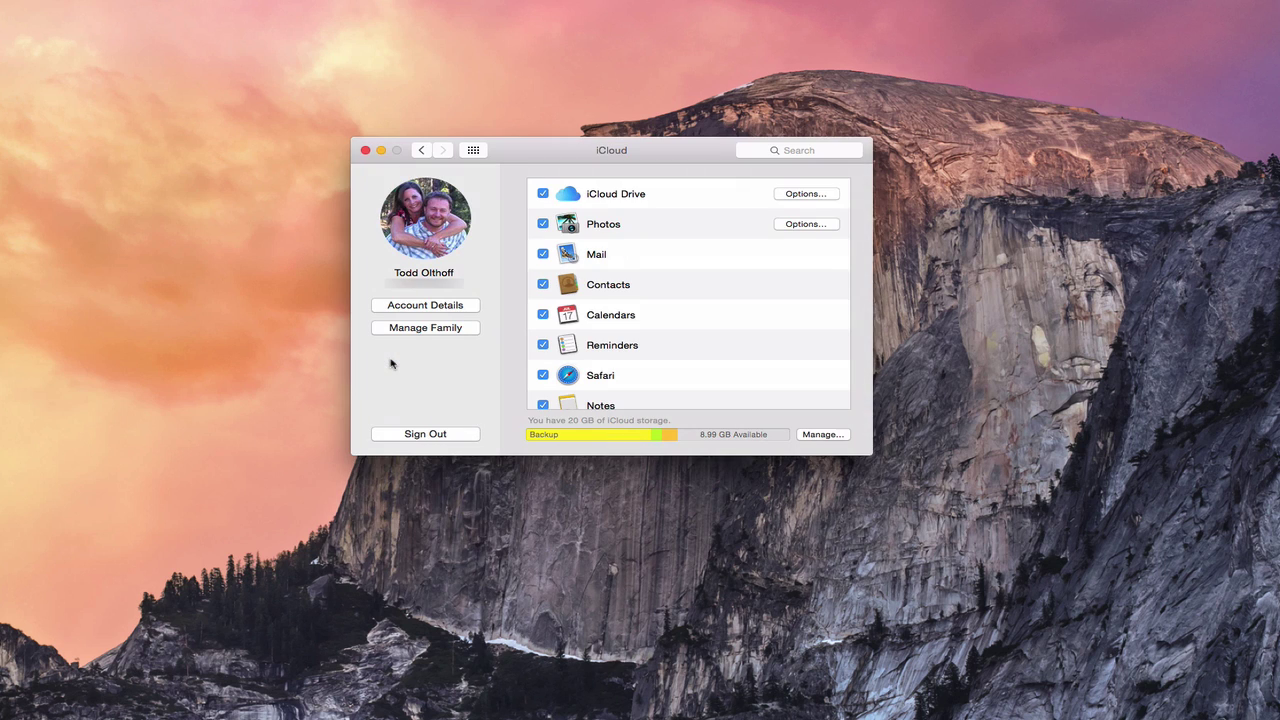
click(430, 436)
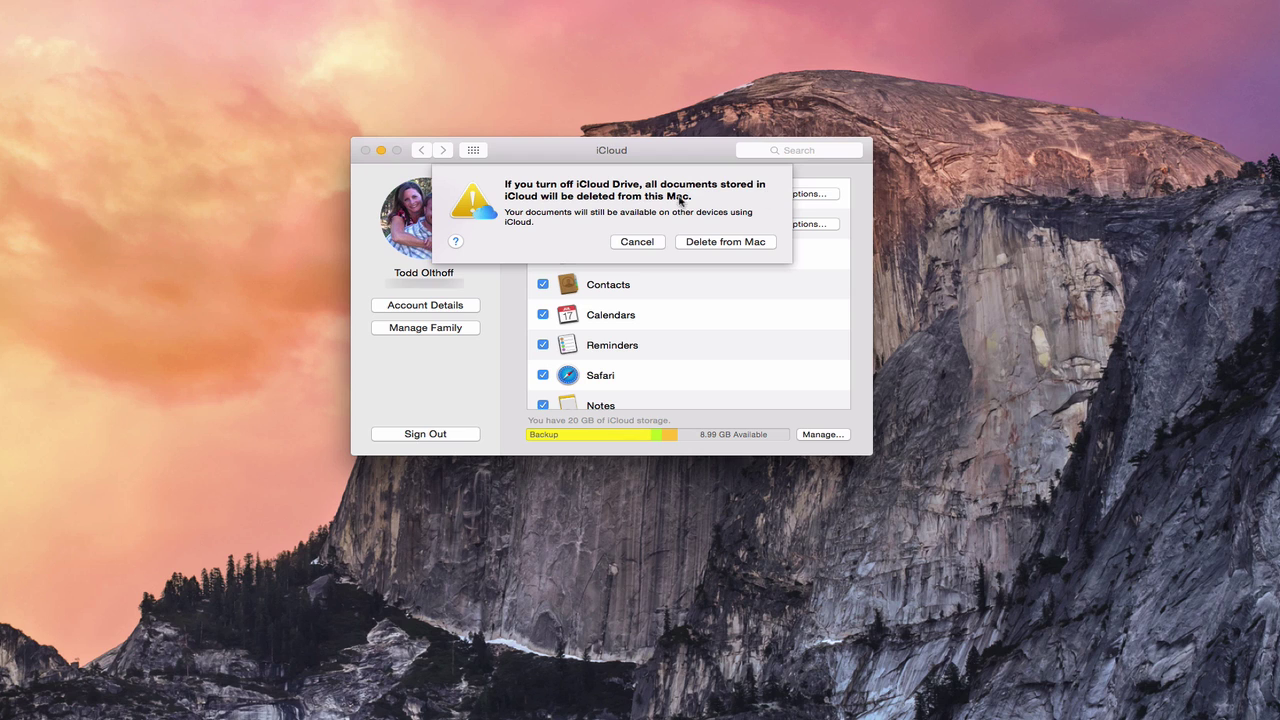
click(737, 243)
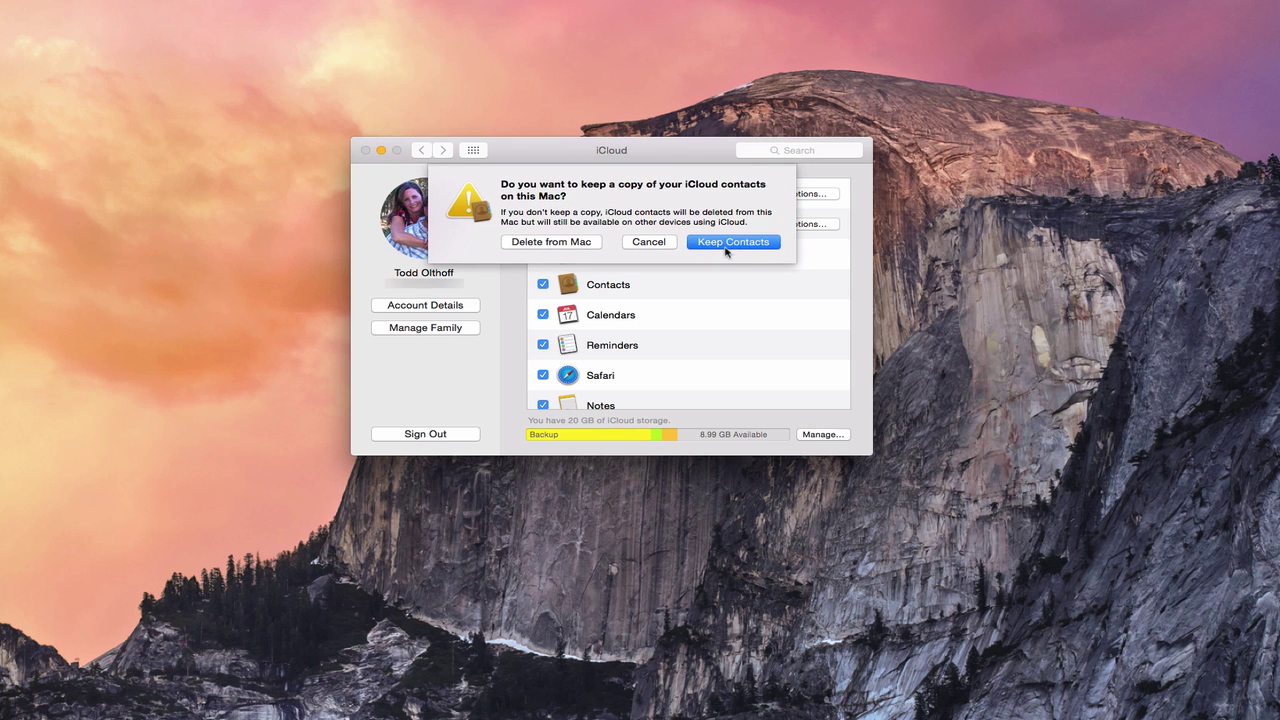
click(738, 244)
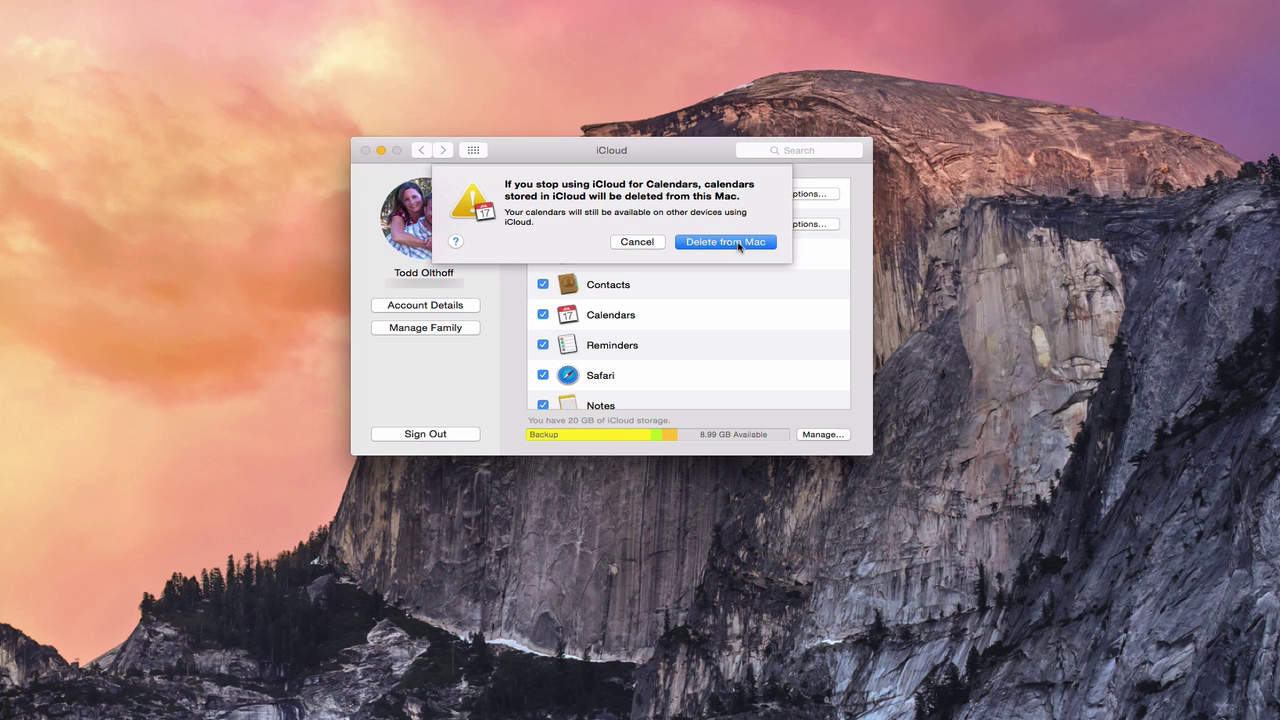
click(720, 243)
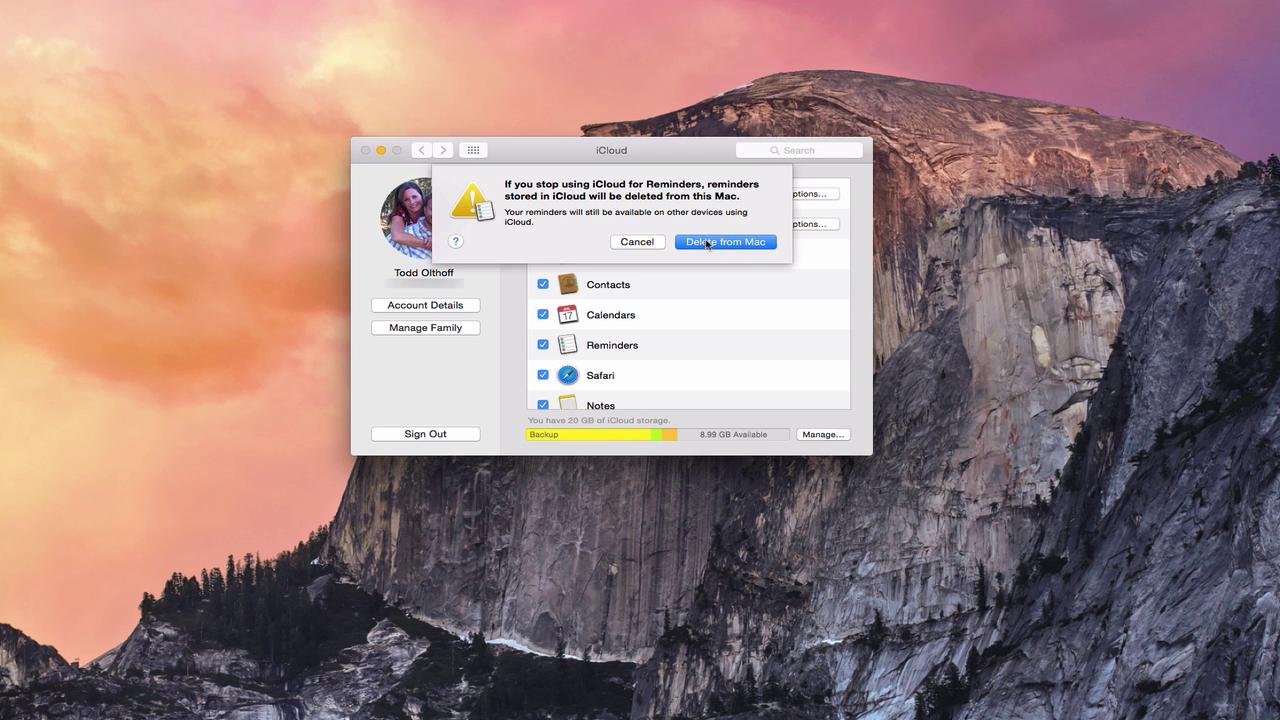
- Remove reminders and notes, keep Safari passwords, and enter the password to turn off Find My Mac
click(707, 243)
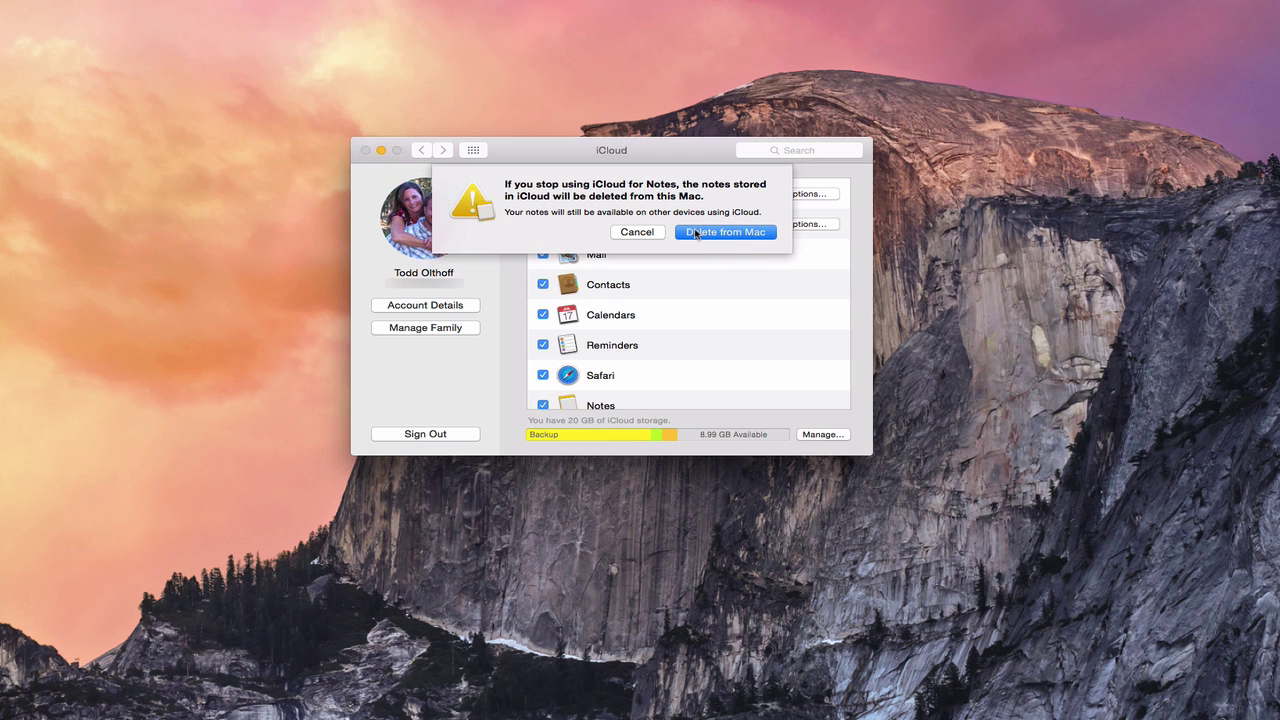
click(704, 240)
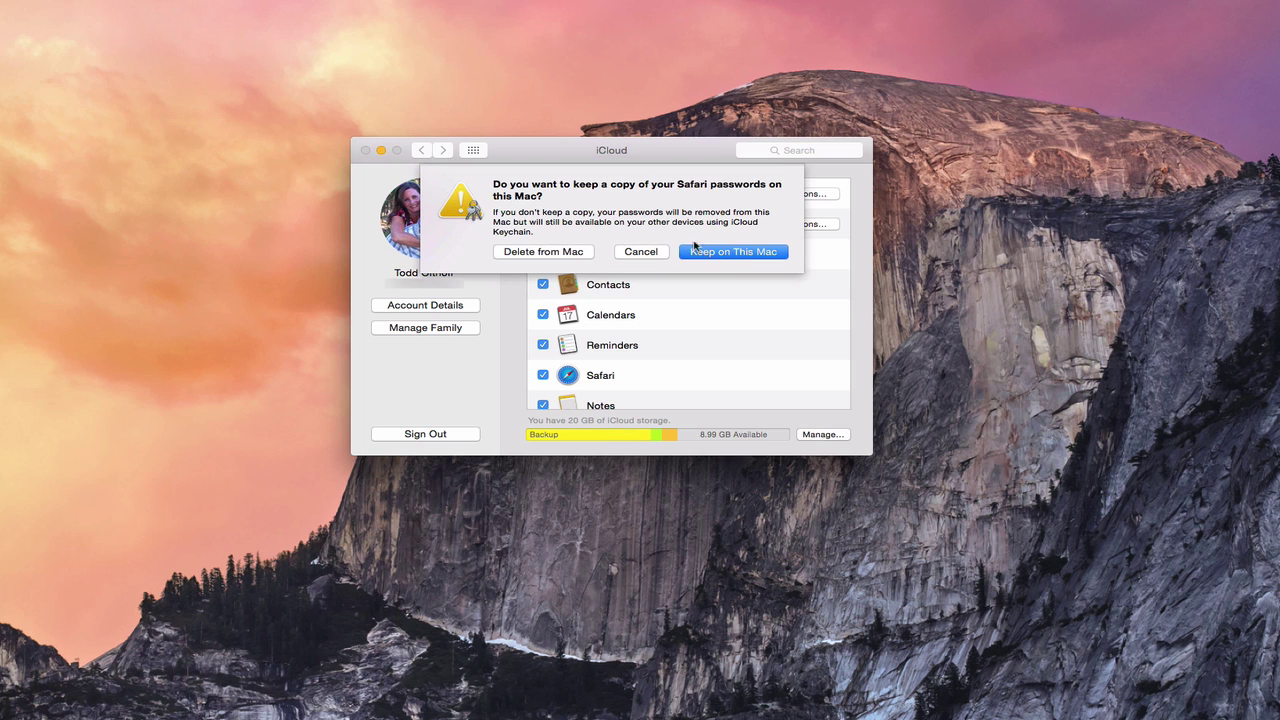
click(731, 253)
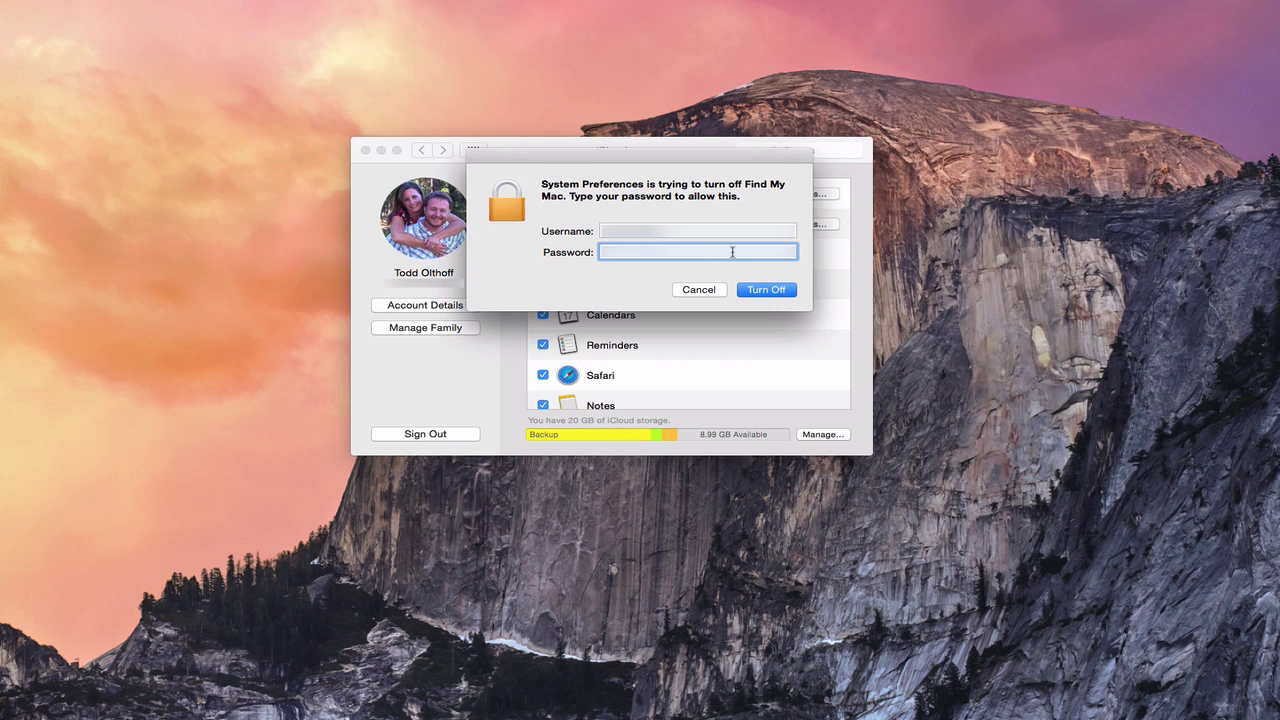
text(•)
click(766, 290)
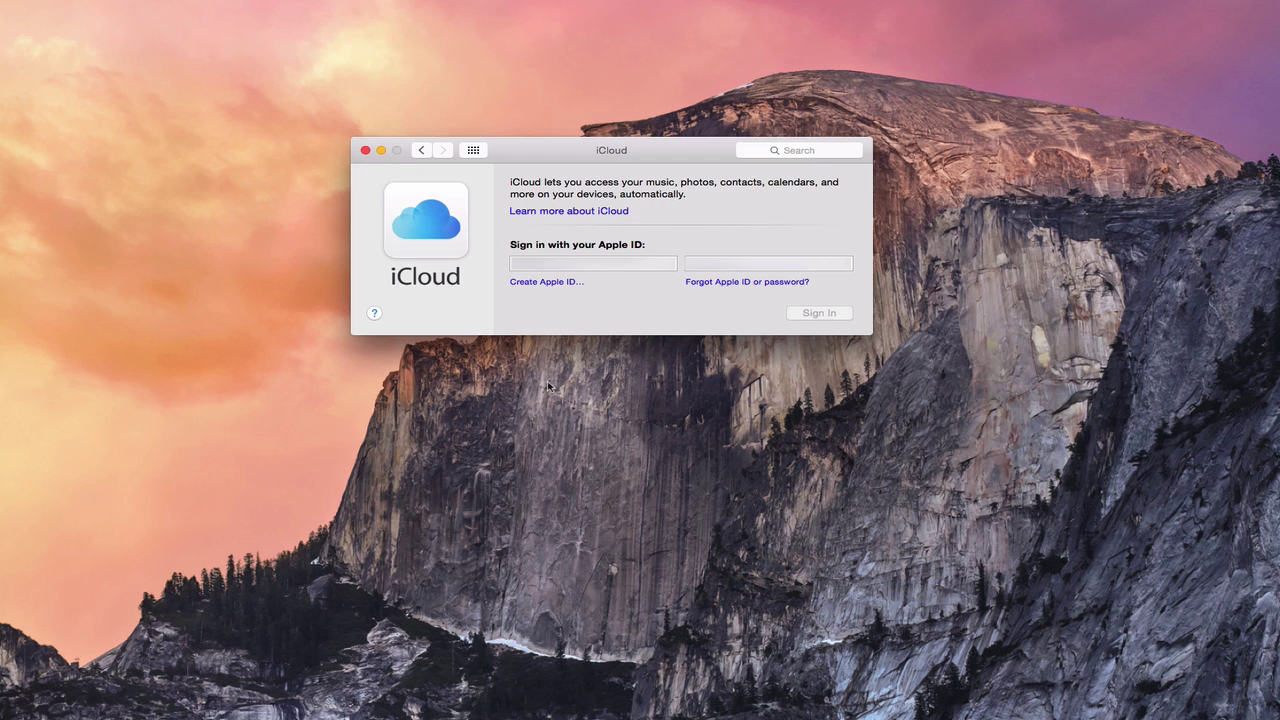
- Sign back in to iCloud with the Apple ID and its password
click(539, 262)
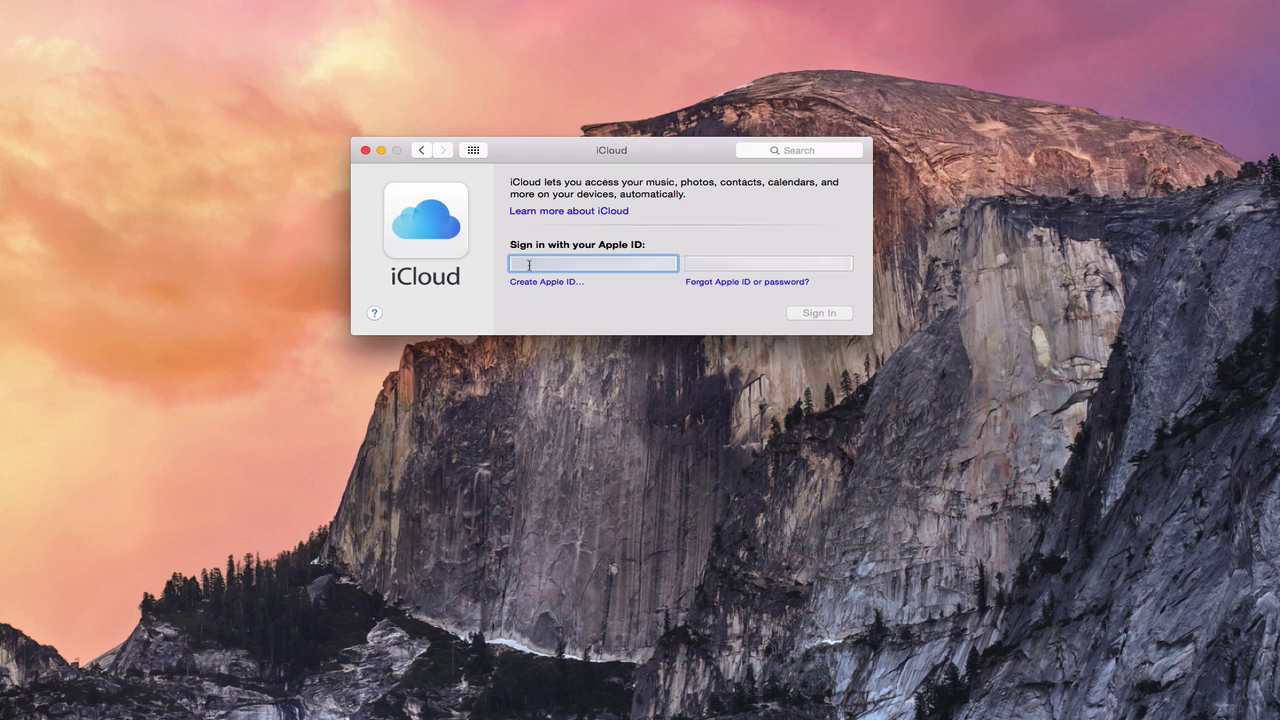
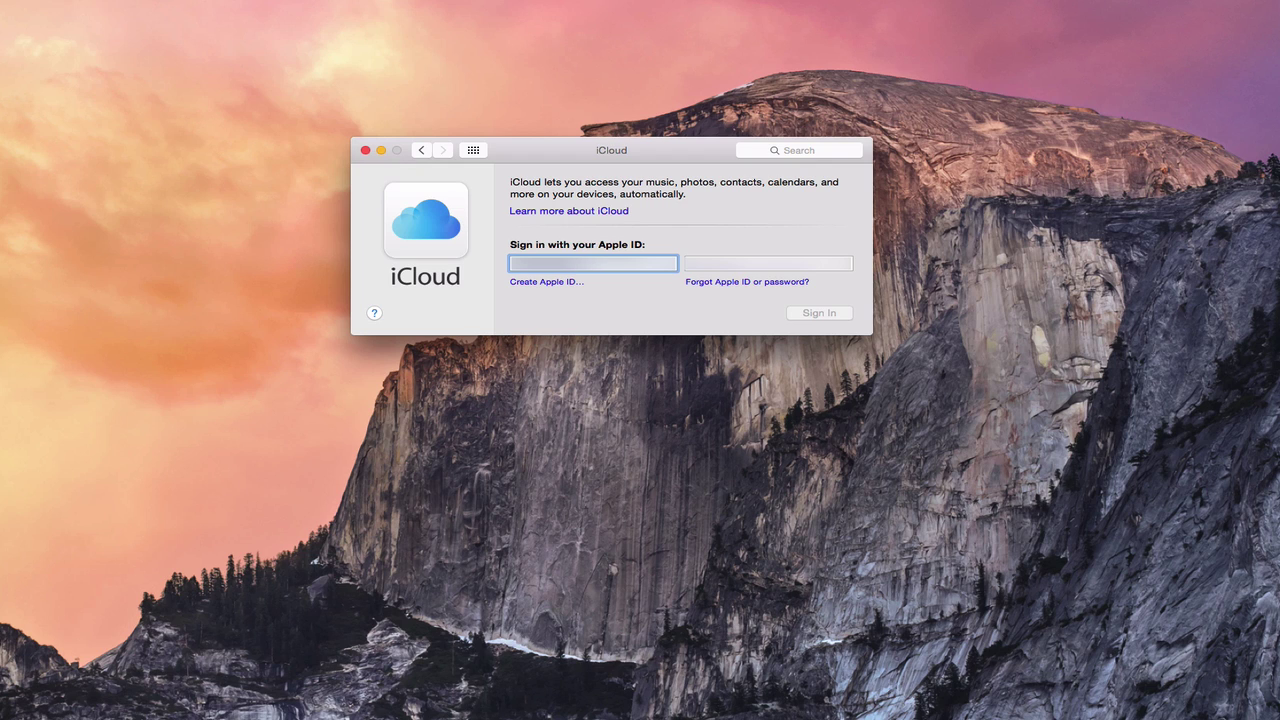
key(Tab)
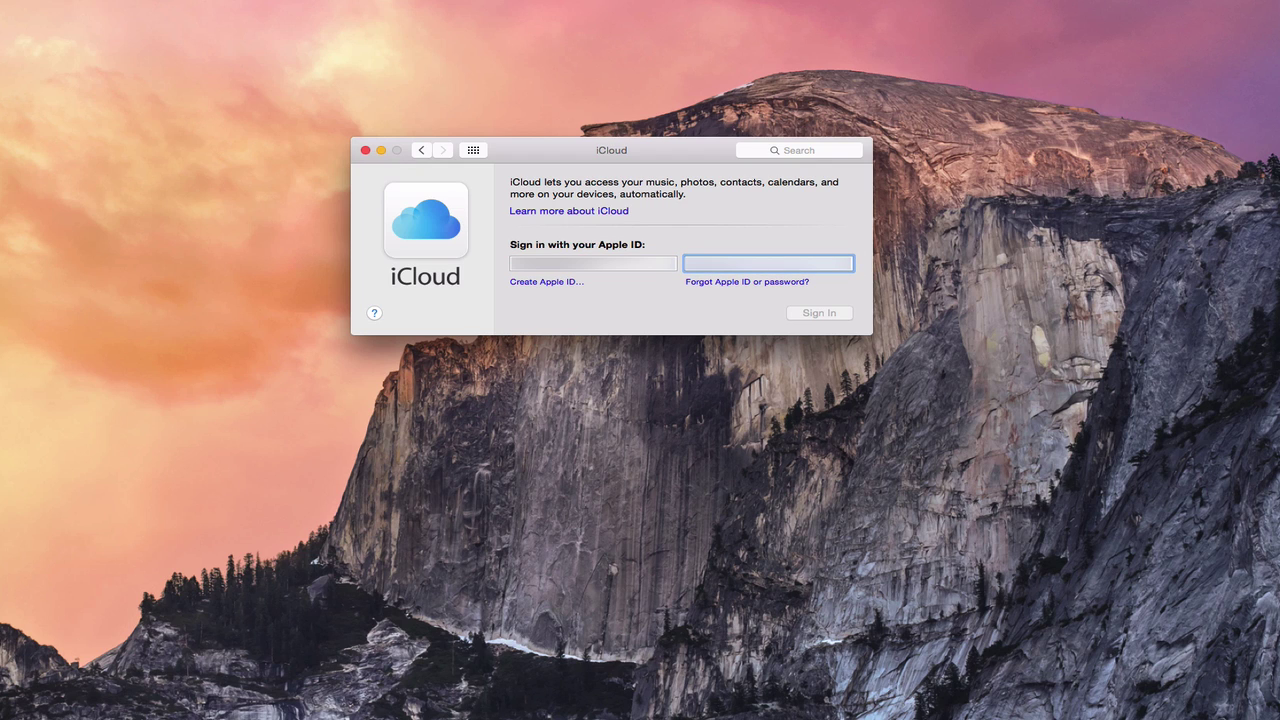
text(•)
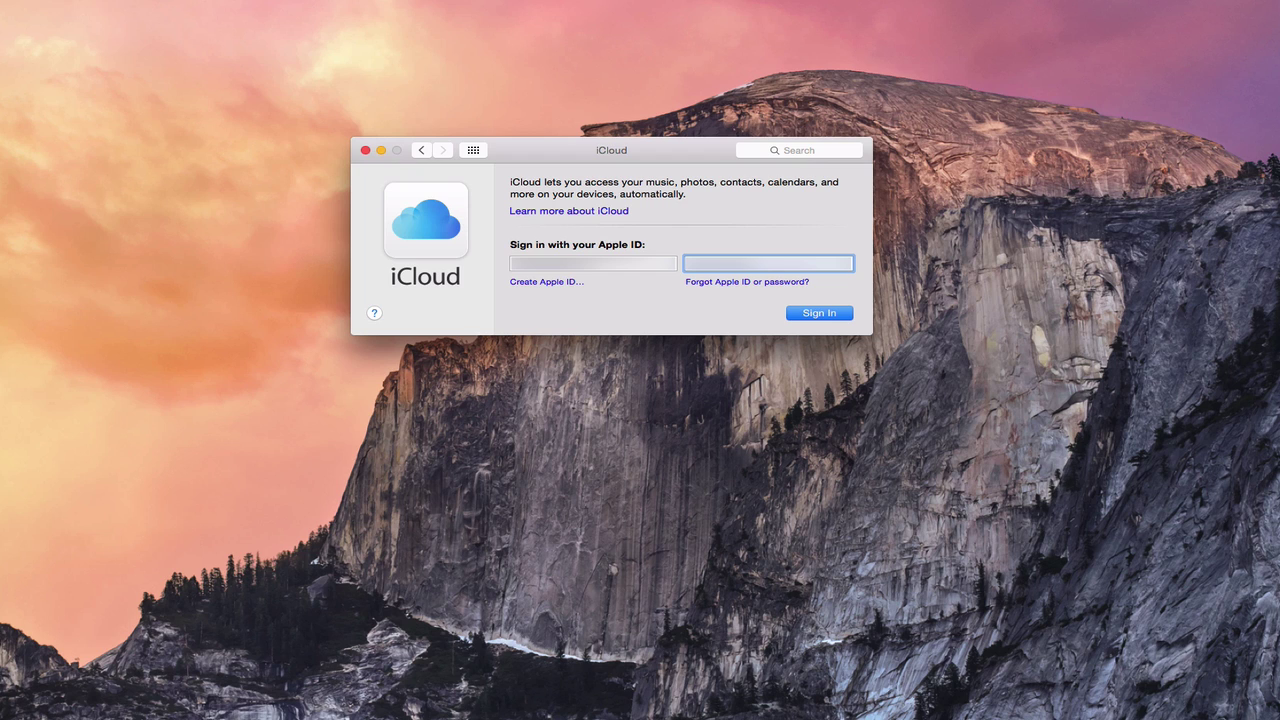
click(822, 313)
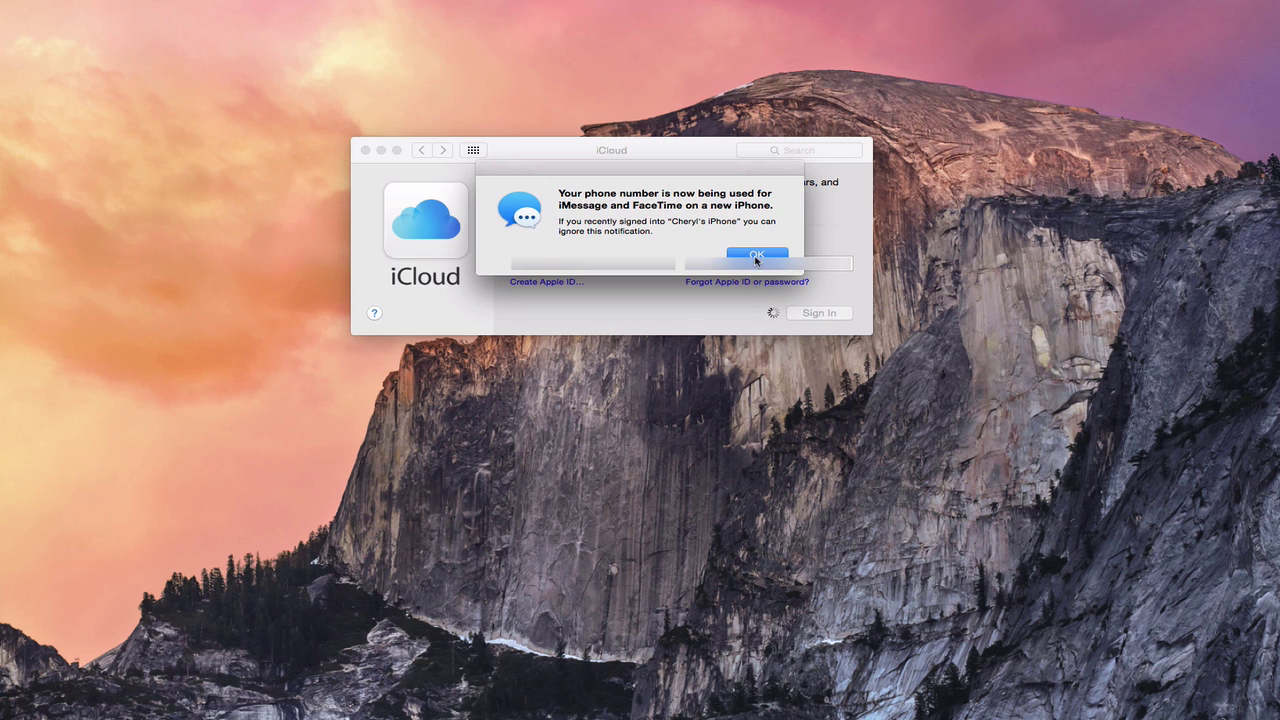
- Enable iCloud services and Find My Mac location access, and request Keychain approval from another device
click(756, 256)
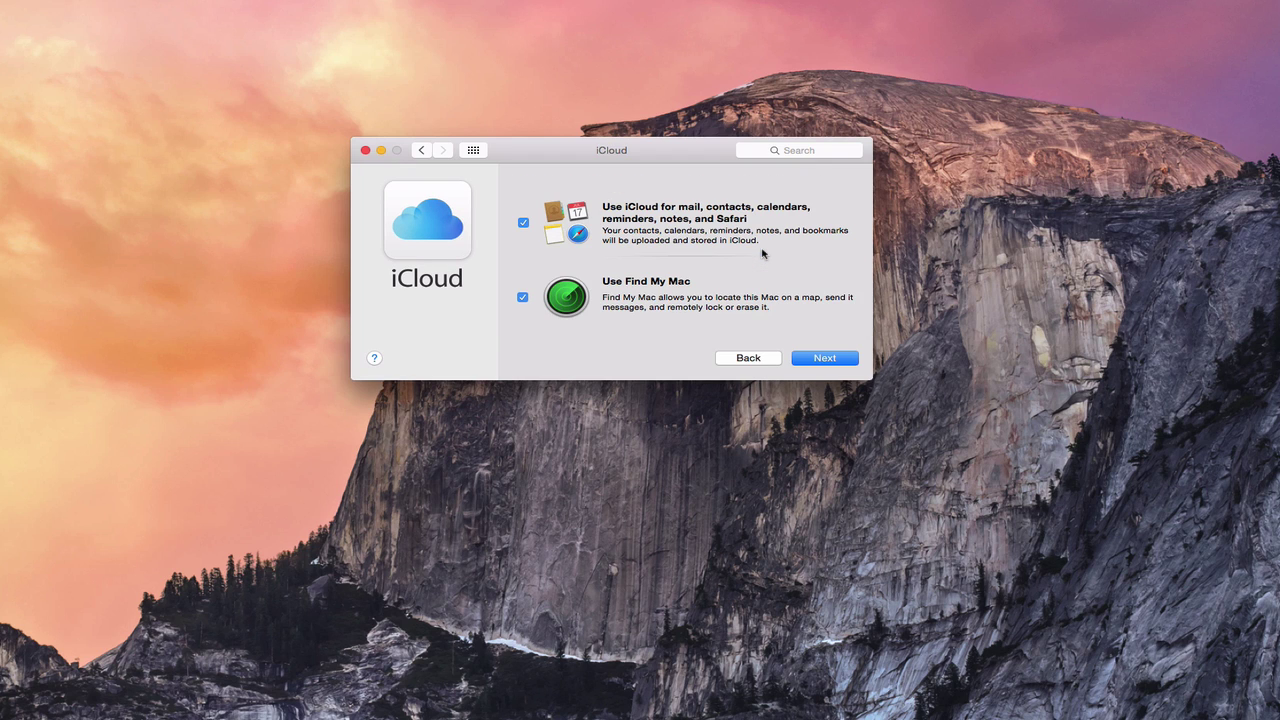
click(829, 361)
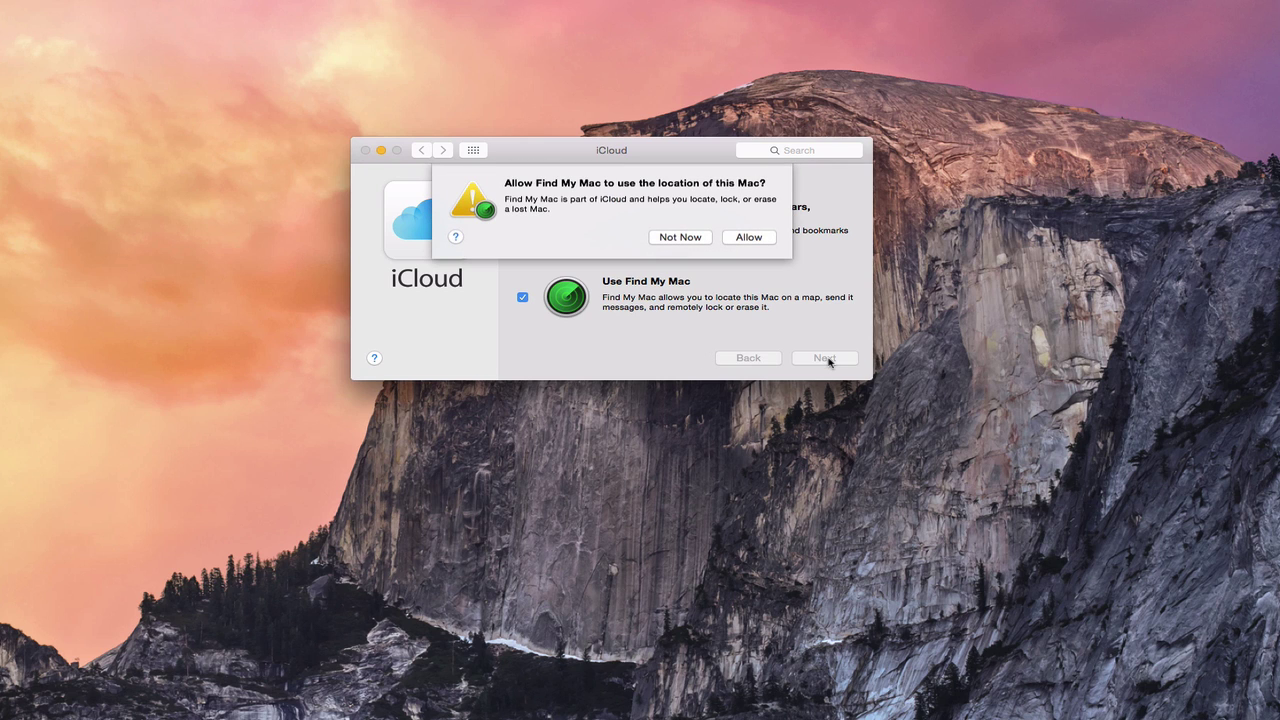
click(750, 238)
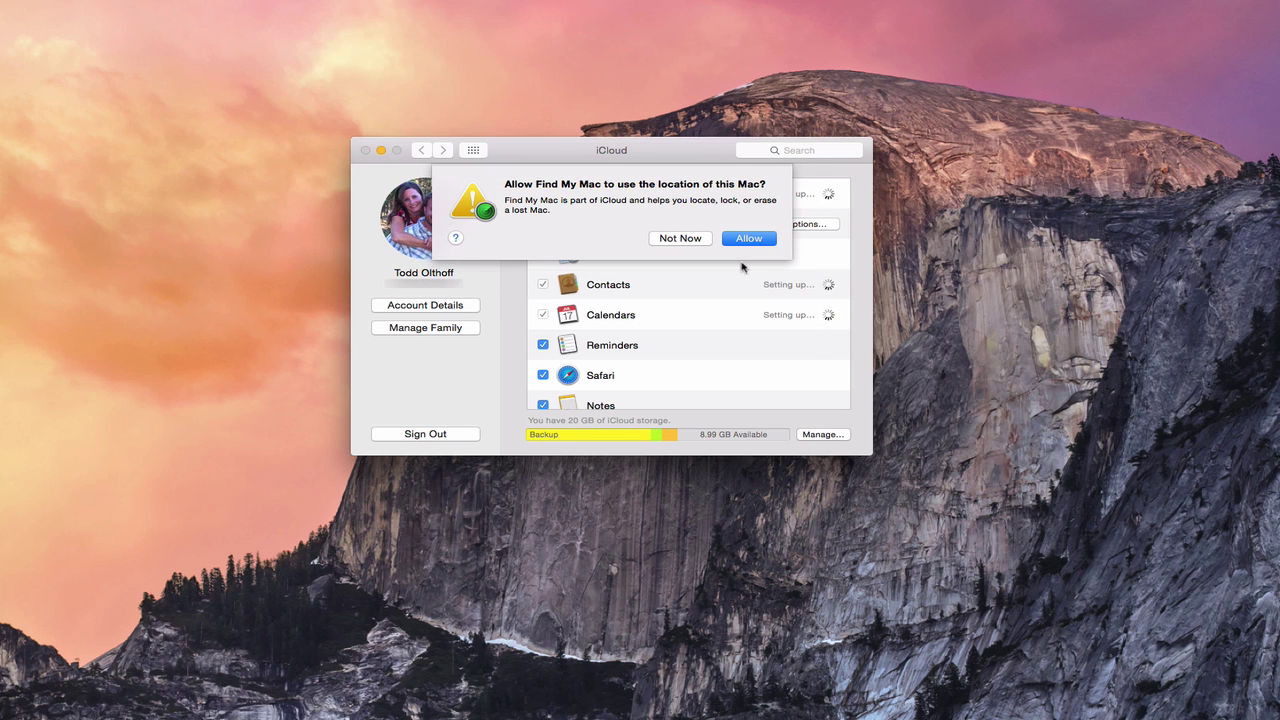
click(741, 240)
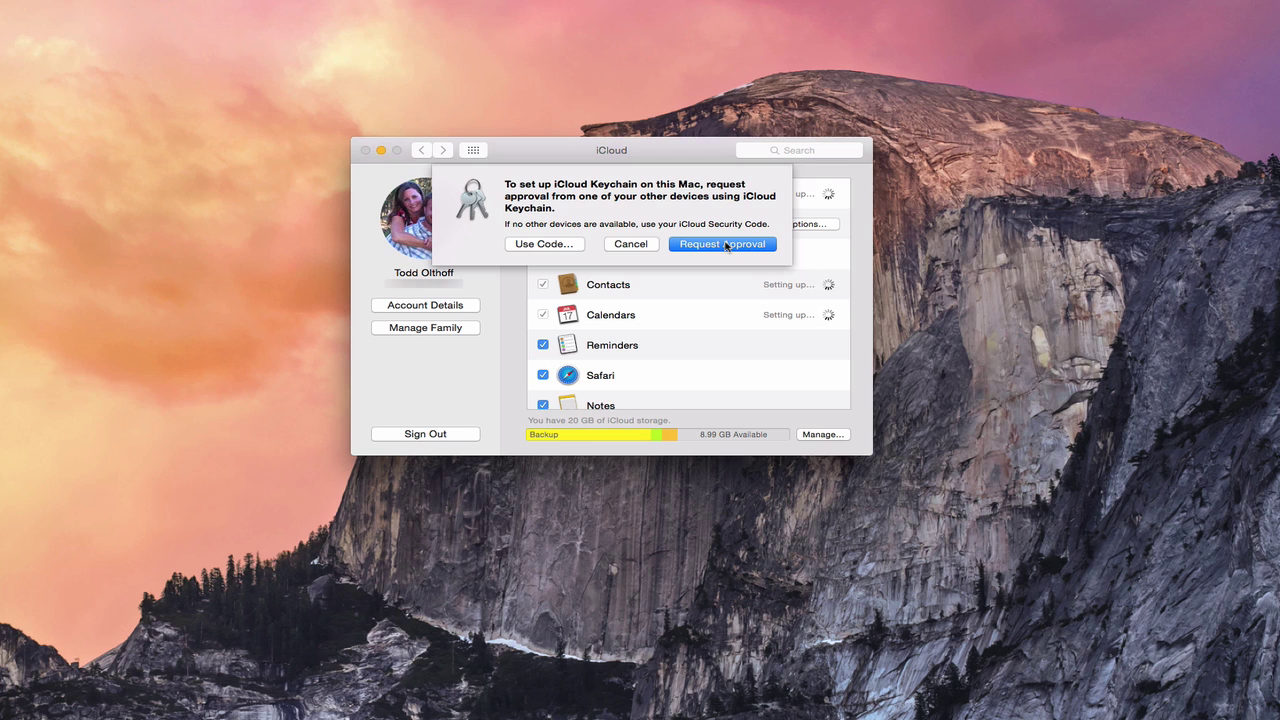
click(724, 244)
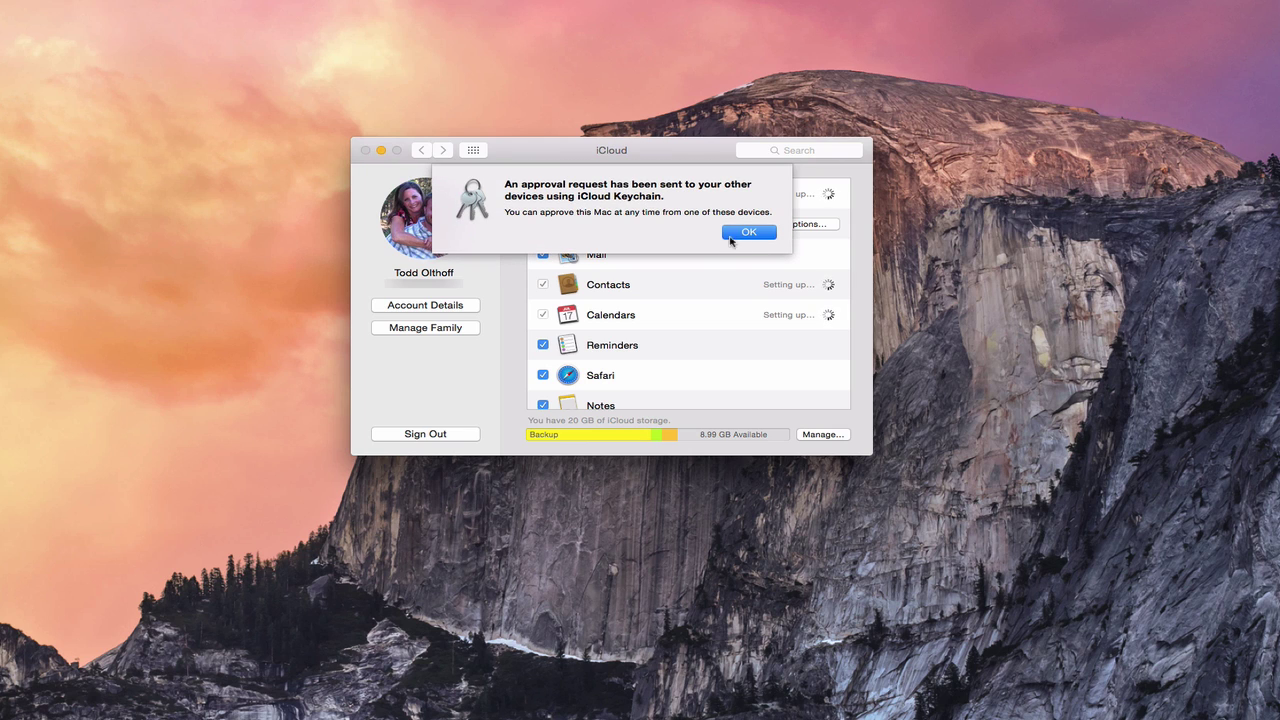
click(748, 233)
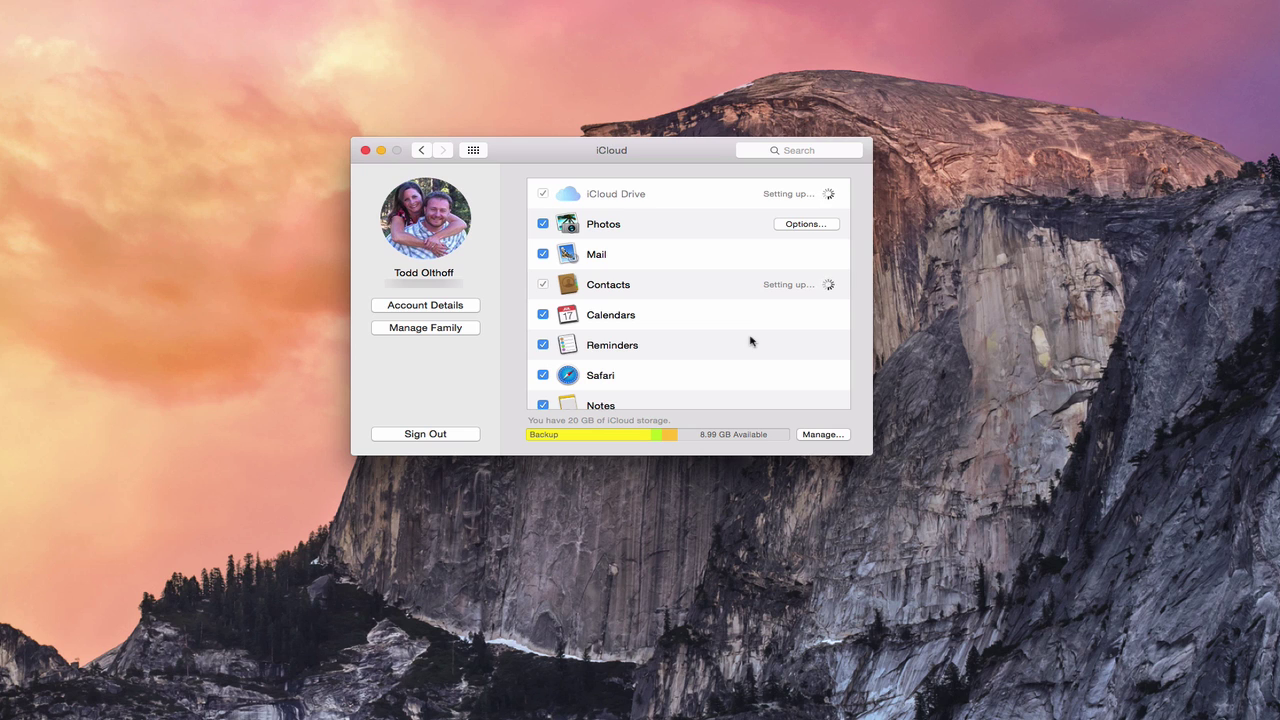
- Scroll the iCloud services list to check that Keychain is awaiting approval
scroll(751, 341, down, 3)
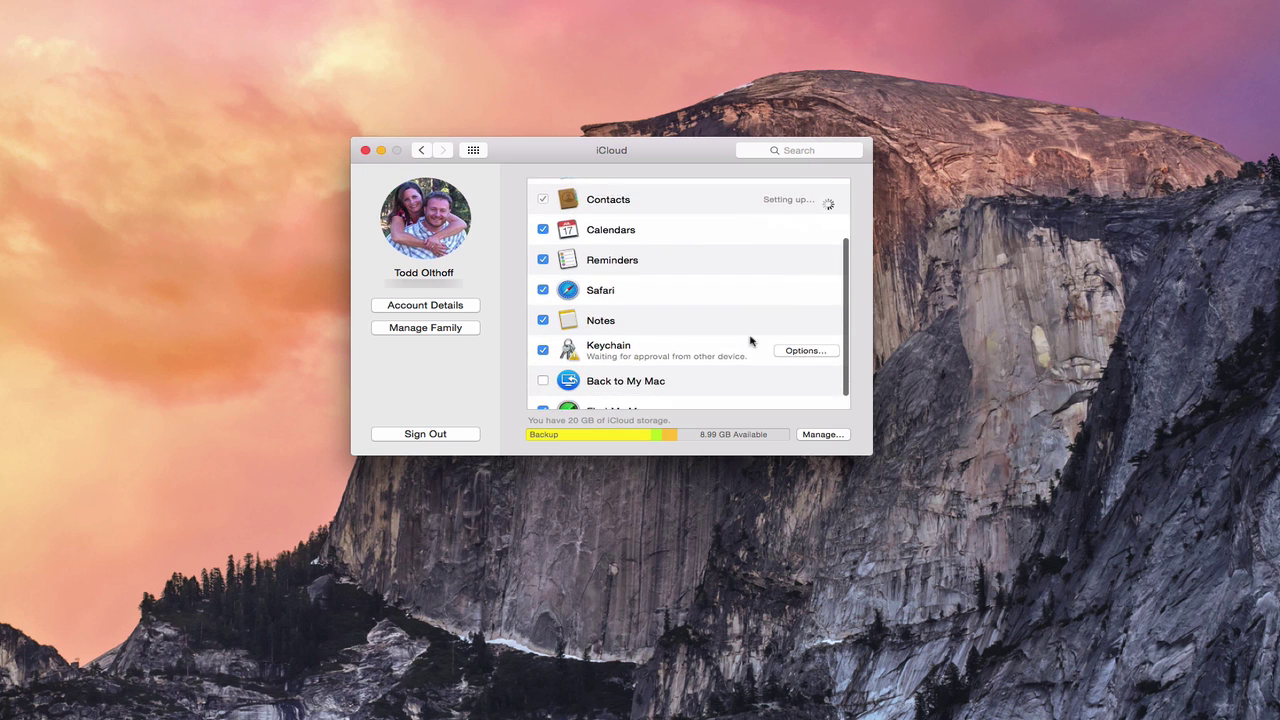
scroll(751, 341, up, 1)
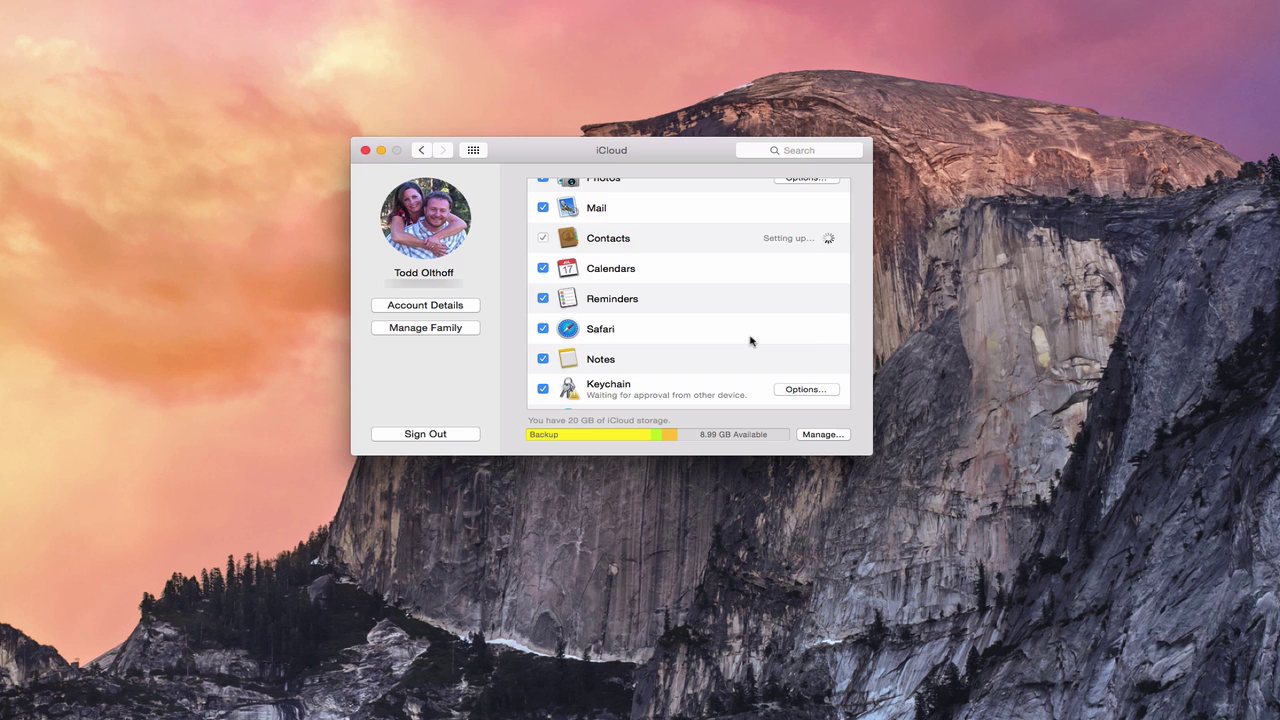
scroll(751, 341, down, 3)
scroll(751, 341, up, 4)
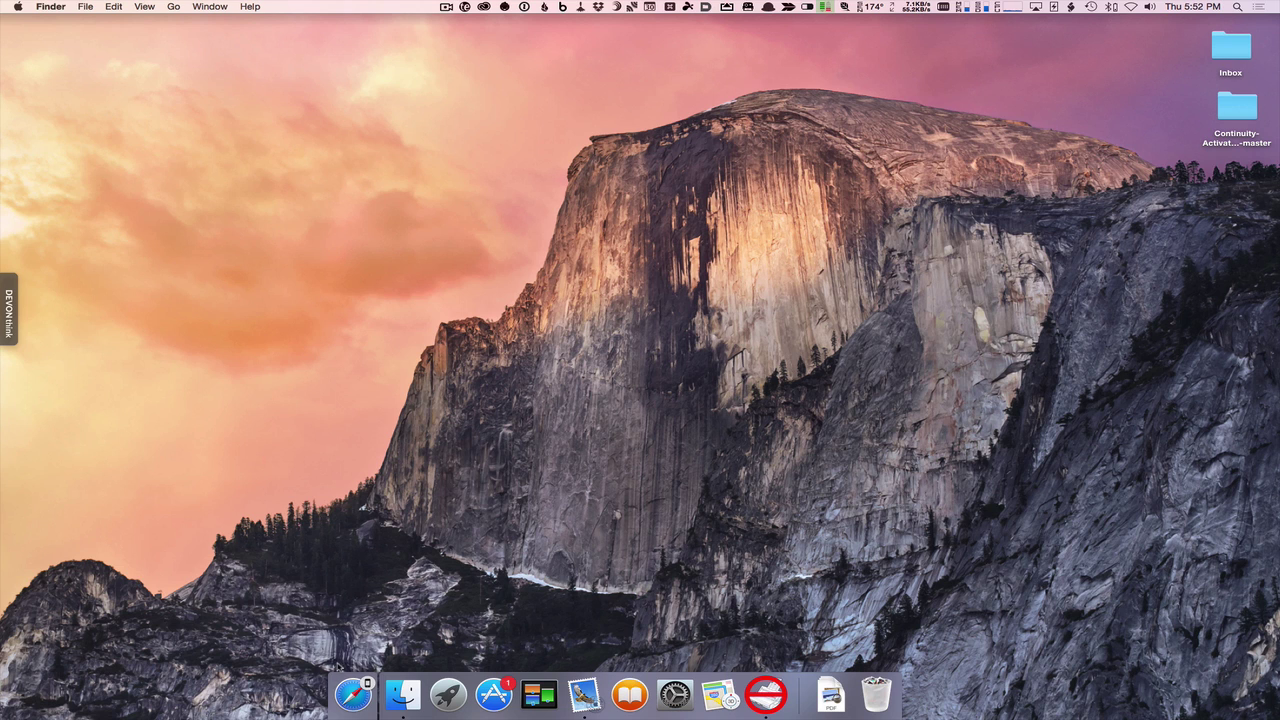
- Continue the iPhone's YouTube channel page in Safari via Handoff, widen the window, then close it
click(350, 695)
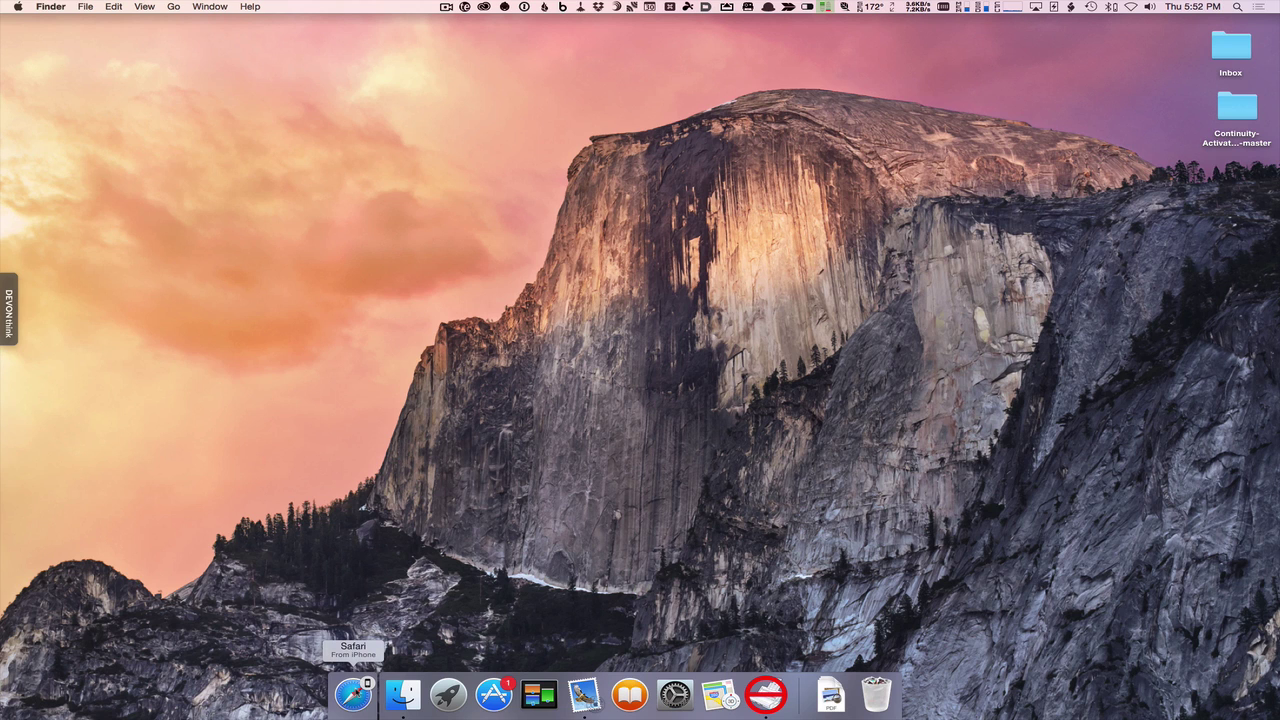
click(353, 694)
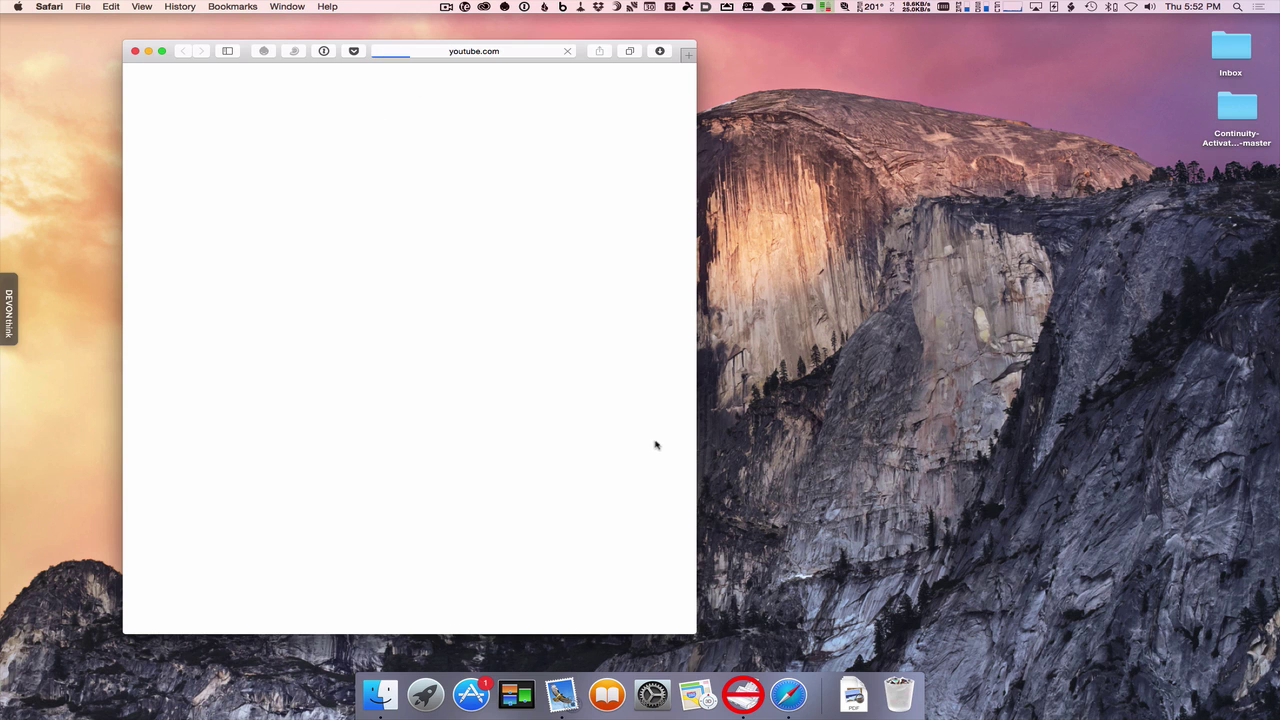
drag(695, 431, 949, 458)
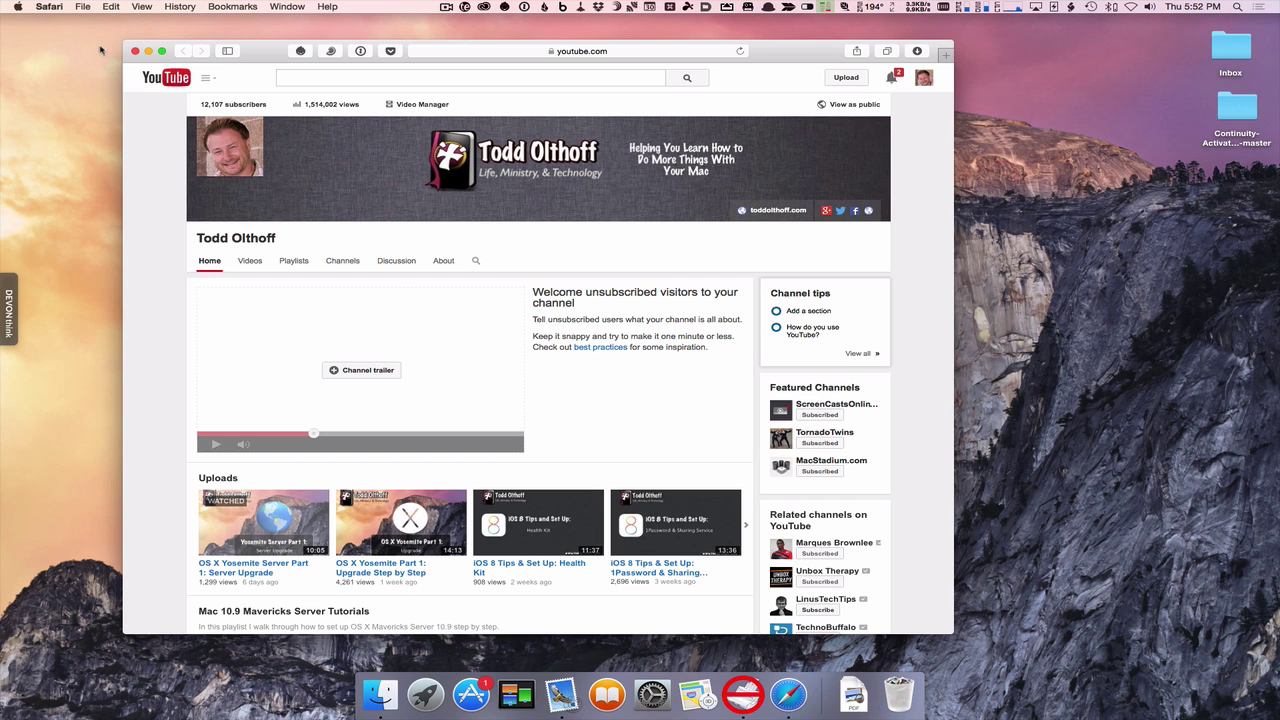
click(135, 51)
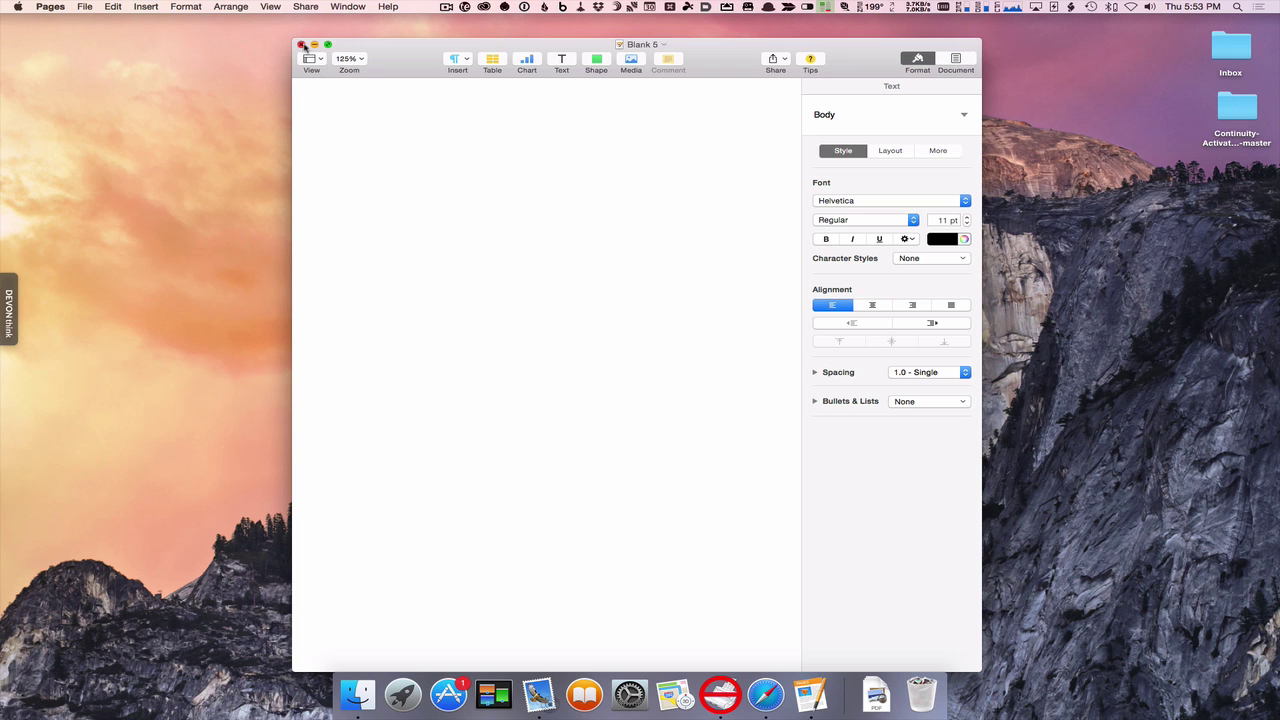
- Close the handed-off Blank 5 Pages document window
click(301, 45)
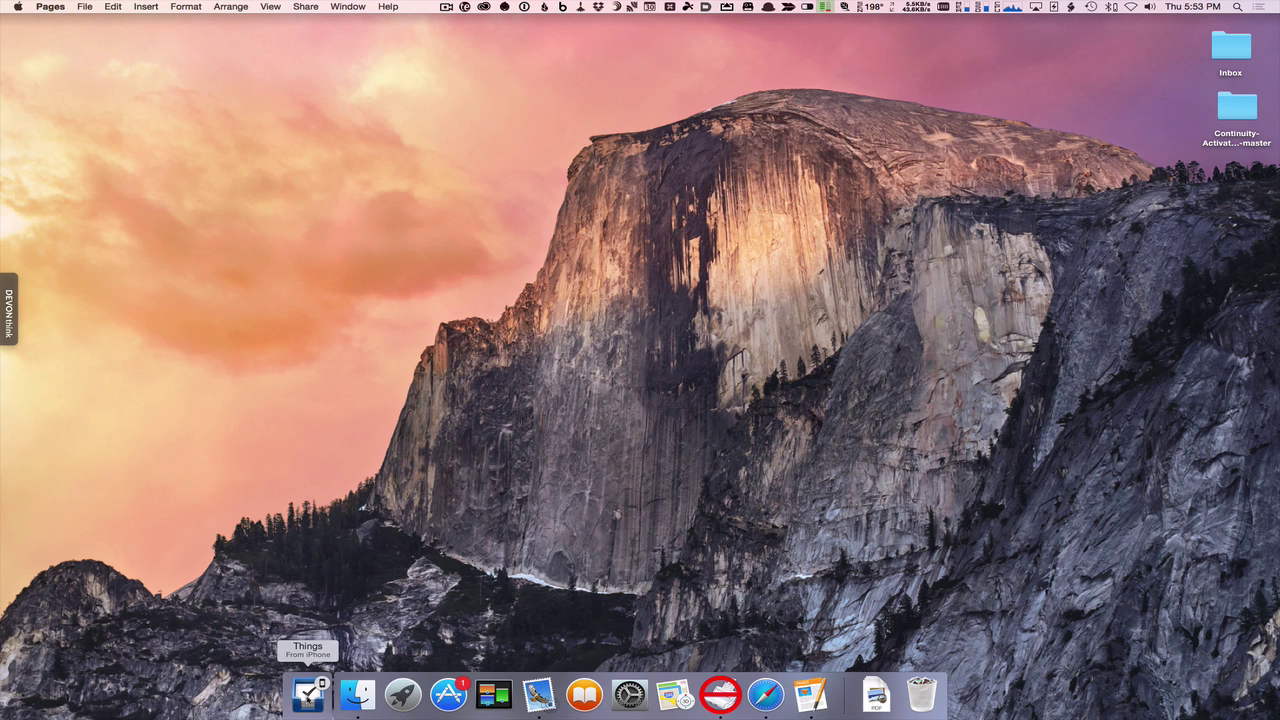
- Open the handed-off Things Daily Review list, move its window toward the centre, then close it
click(308, 692)
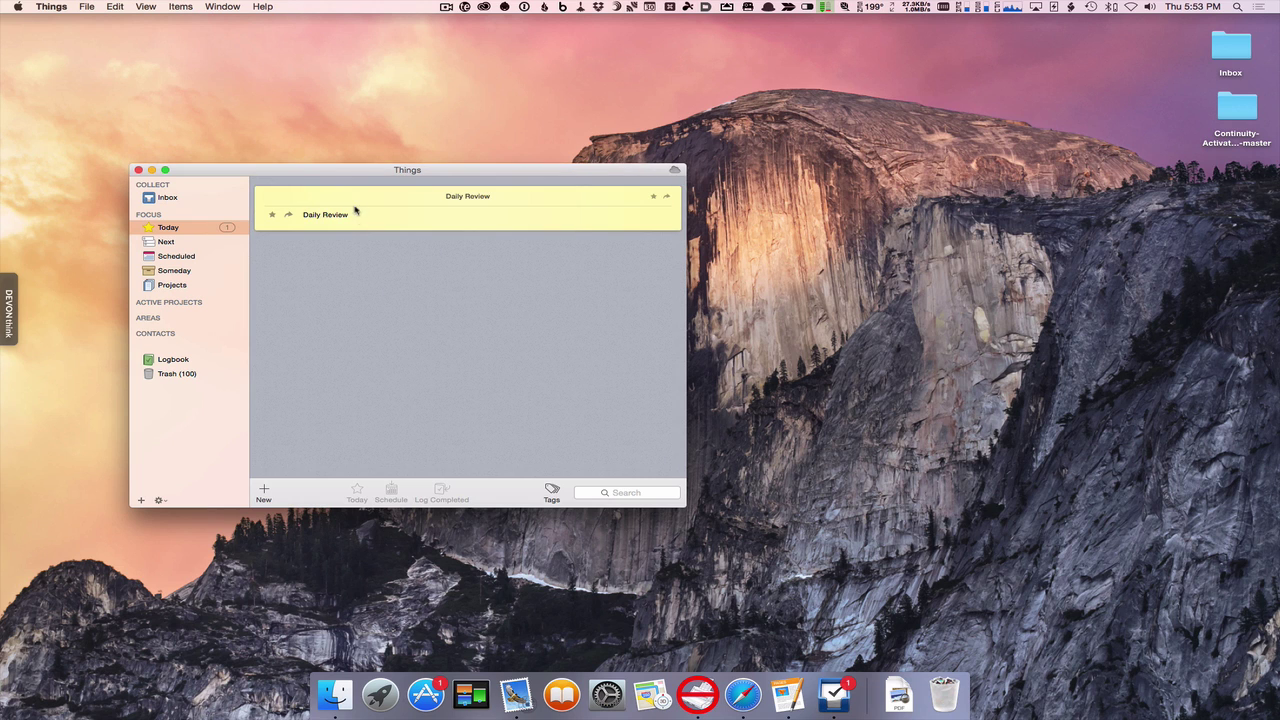
drag(357, 171, 503, 196)
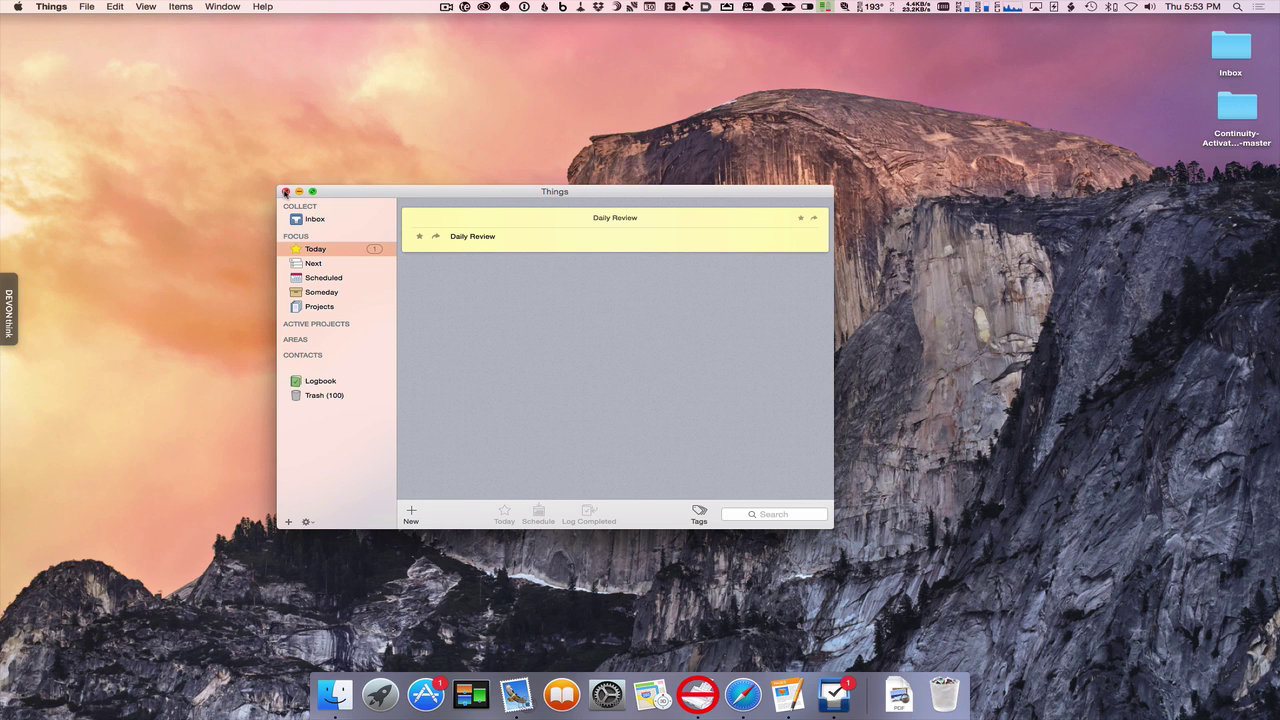
click(285, 192)
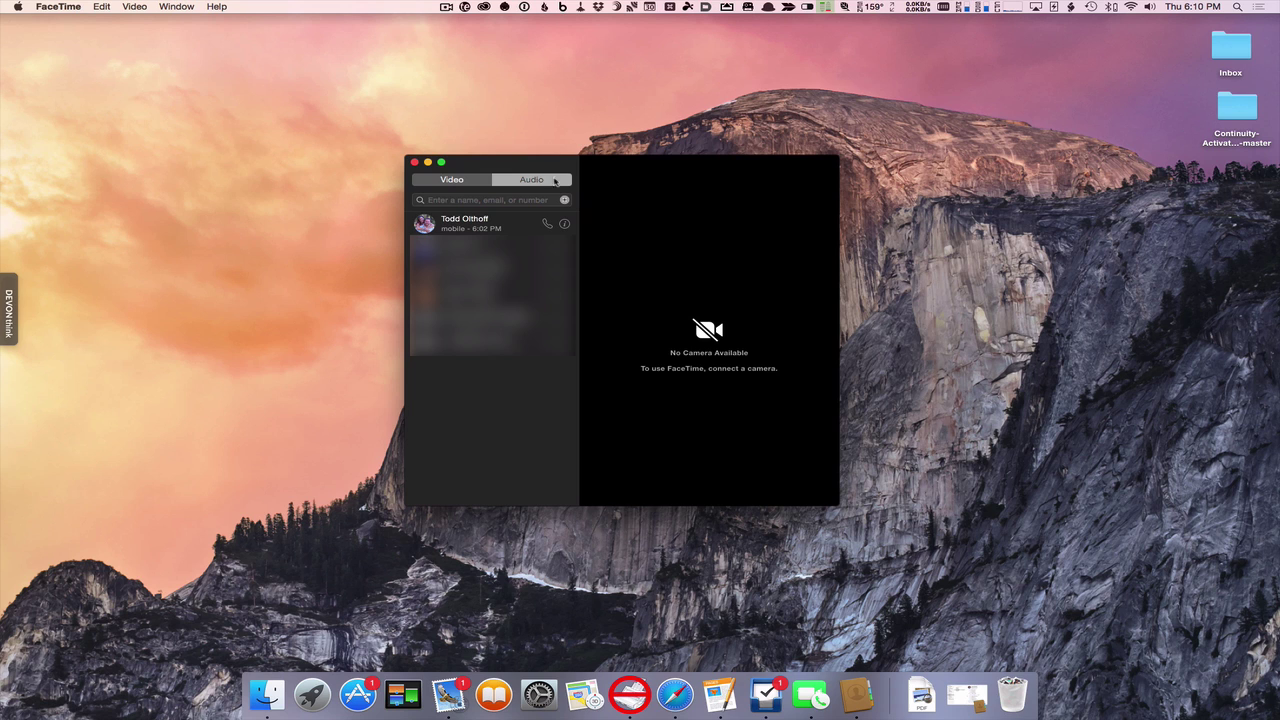
- Check in FaceTime Preferences that iPhone Cellular Calls is enabled, then close Preferences
click(70, 7)
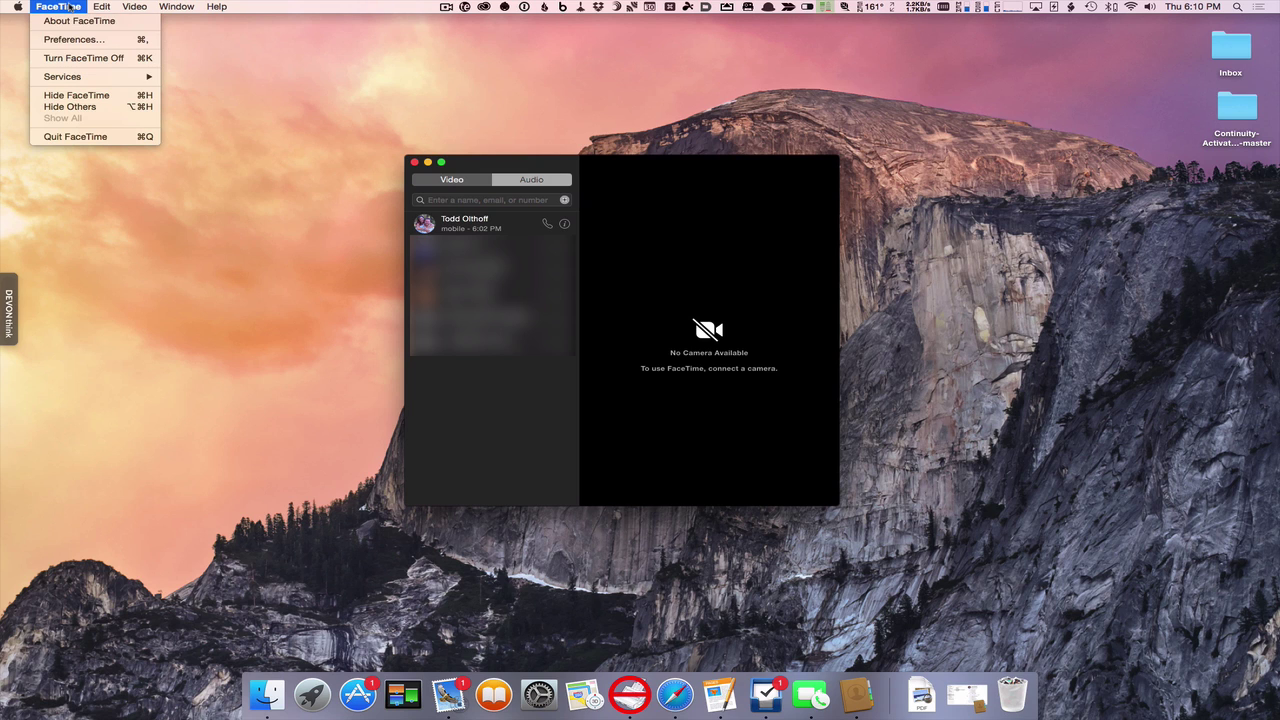
click(74, 39)
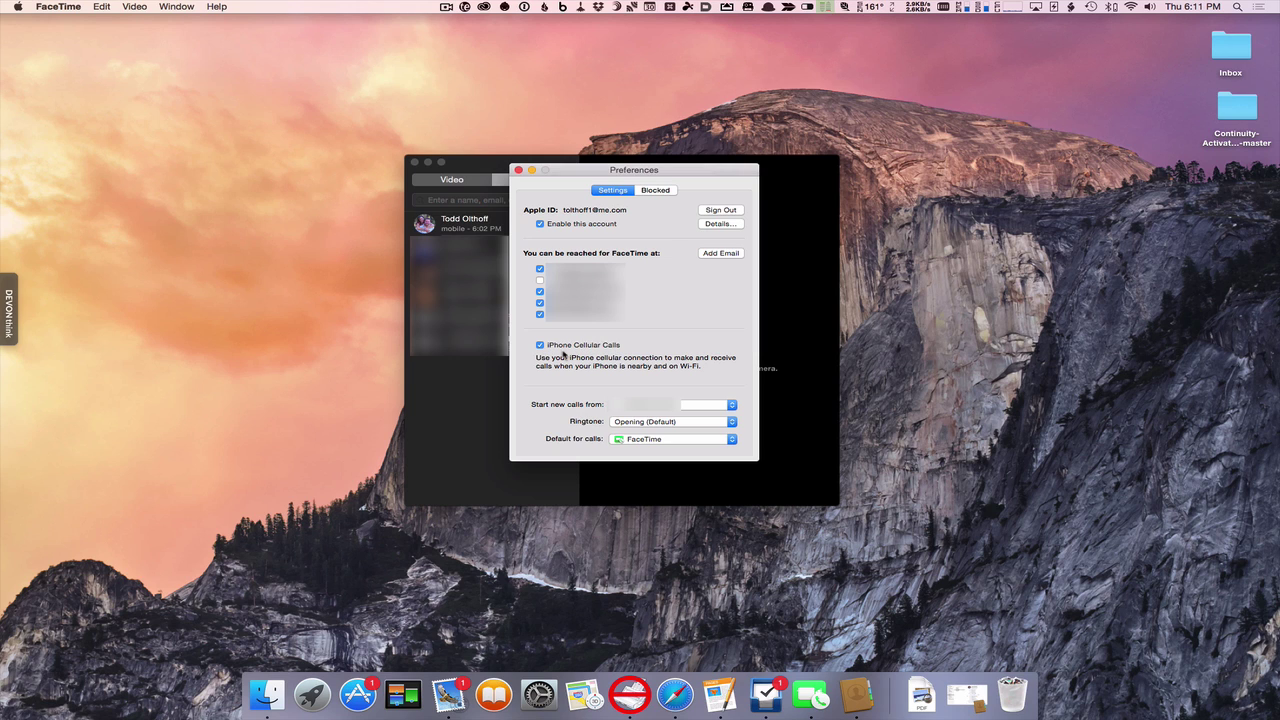
click(518, 170)
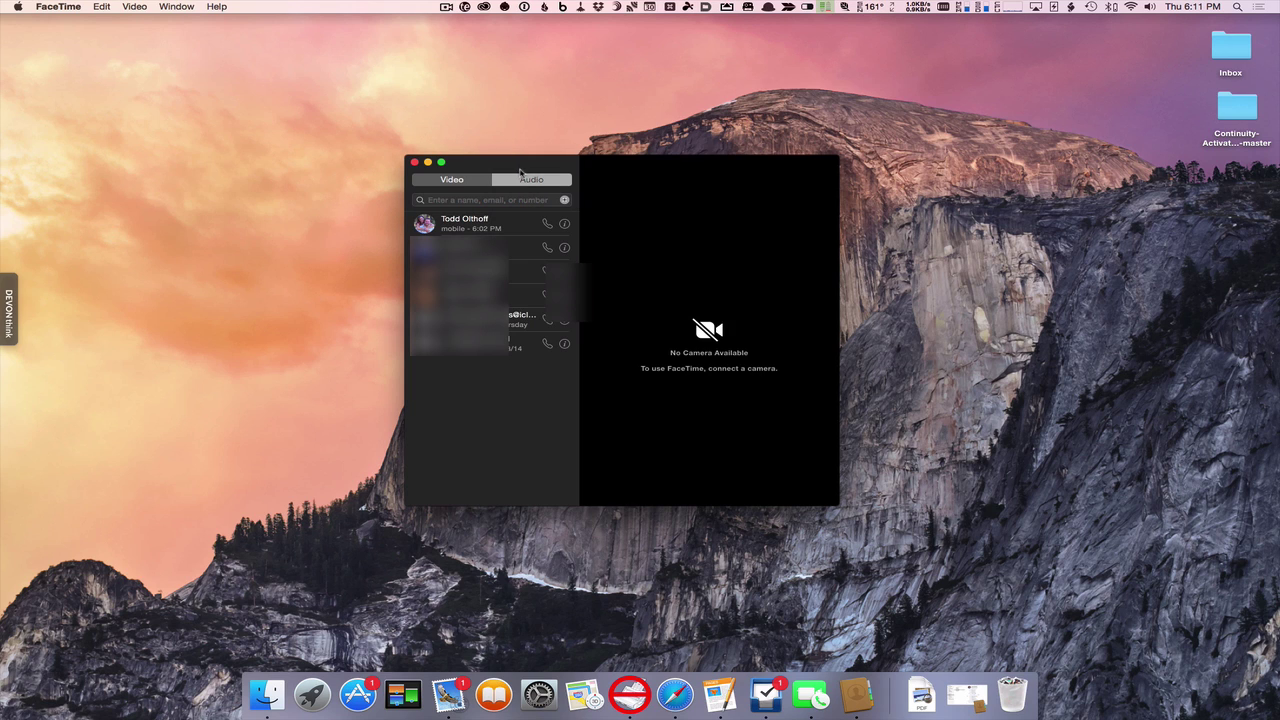
- Call the first contact's mobile number through the iPhone, end the call, and close FaceTime
click(547, 224)
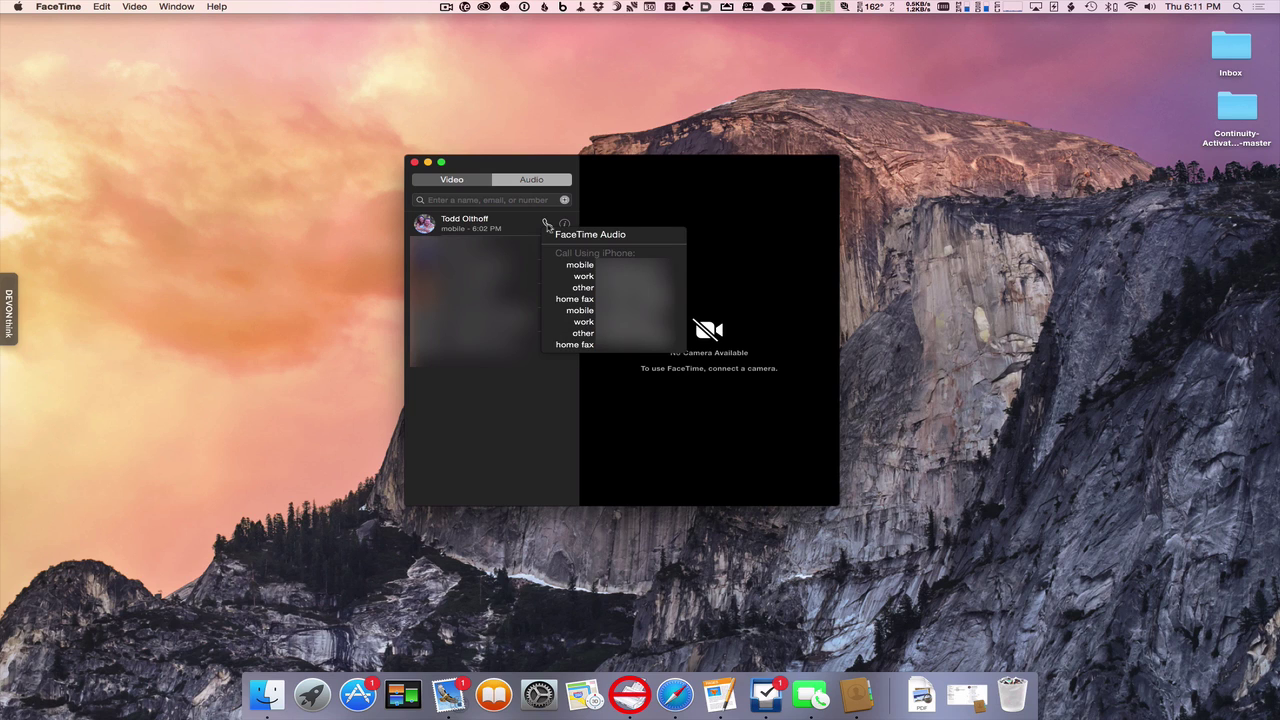
click(651, 315)
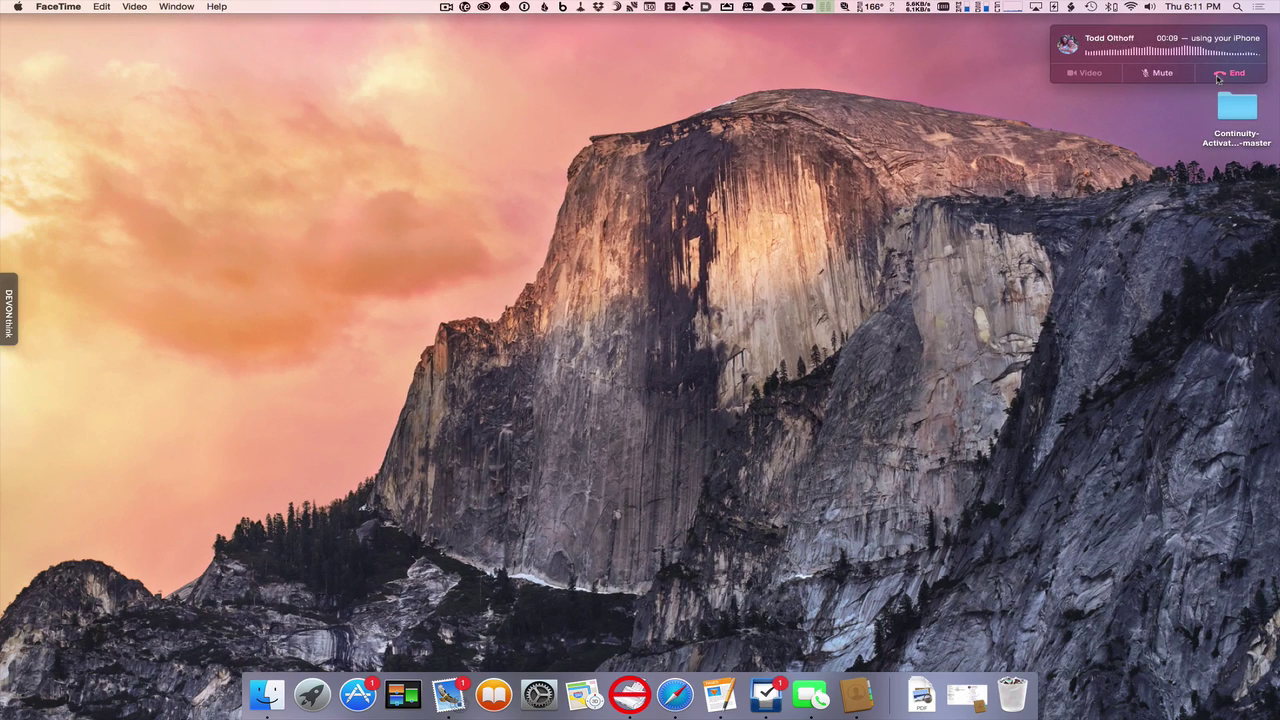
click(1187, 119)
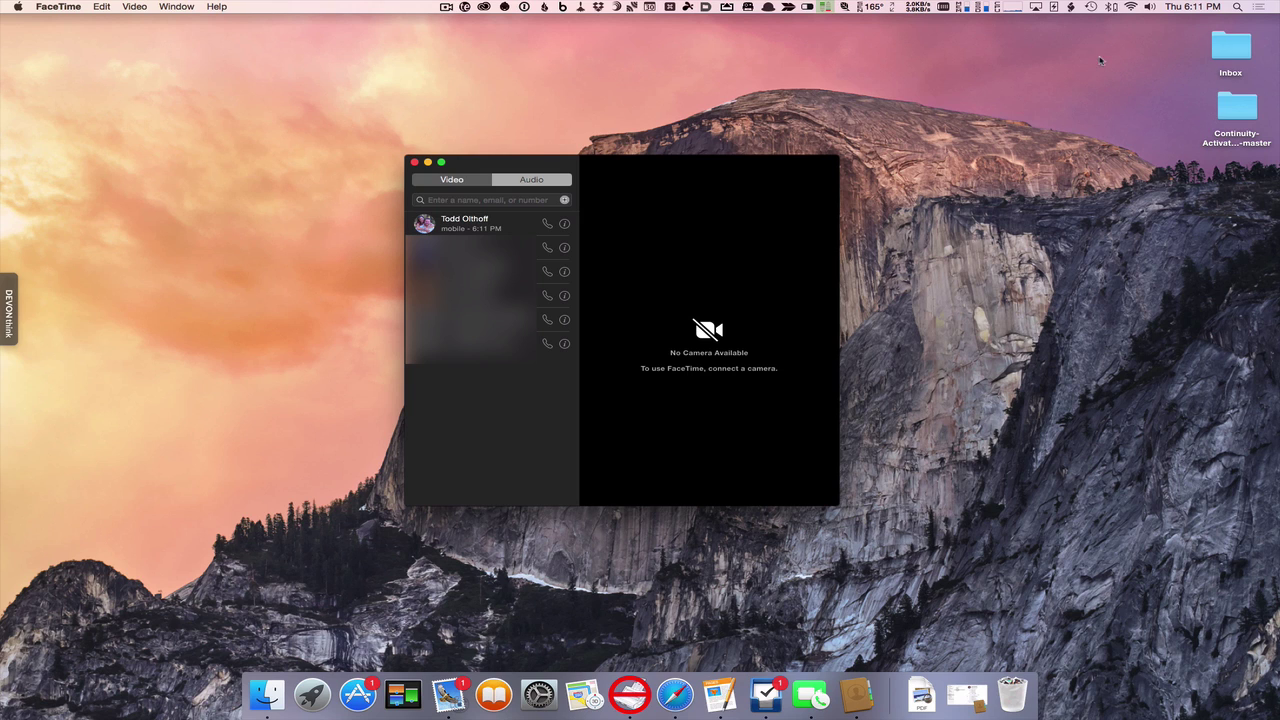
click(416, 163)
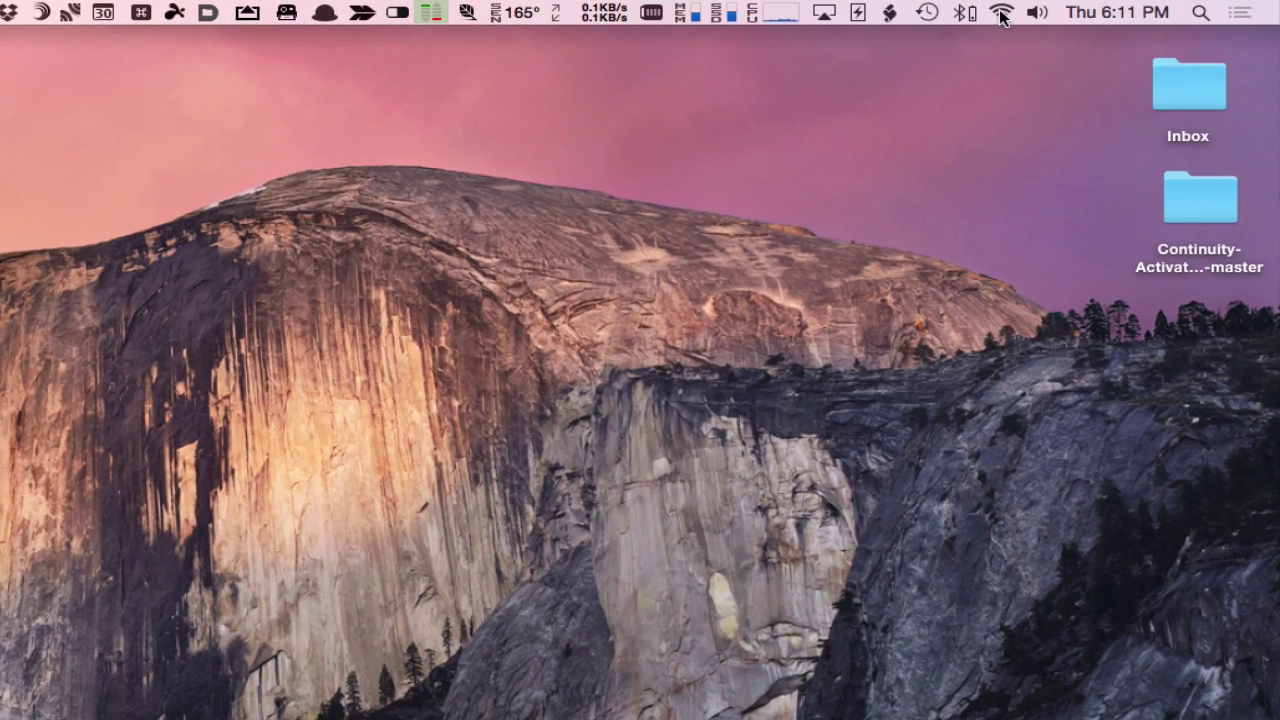
click(1001, 14)
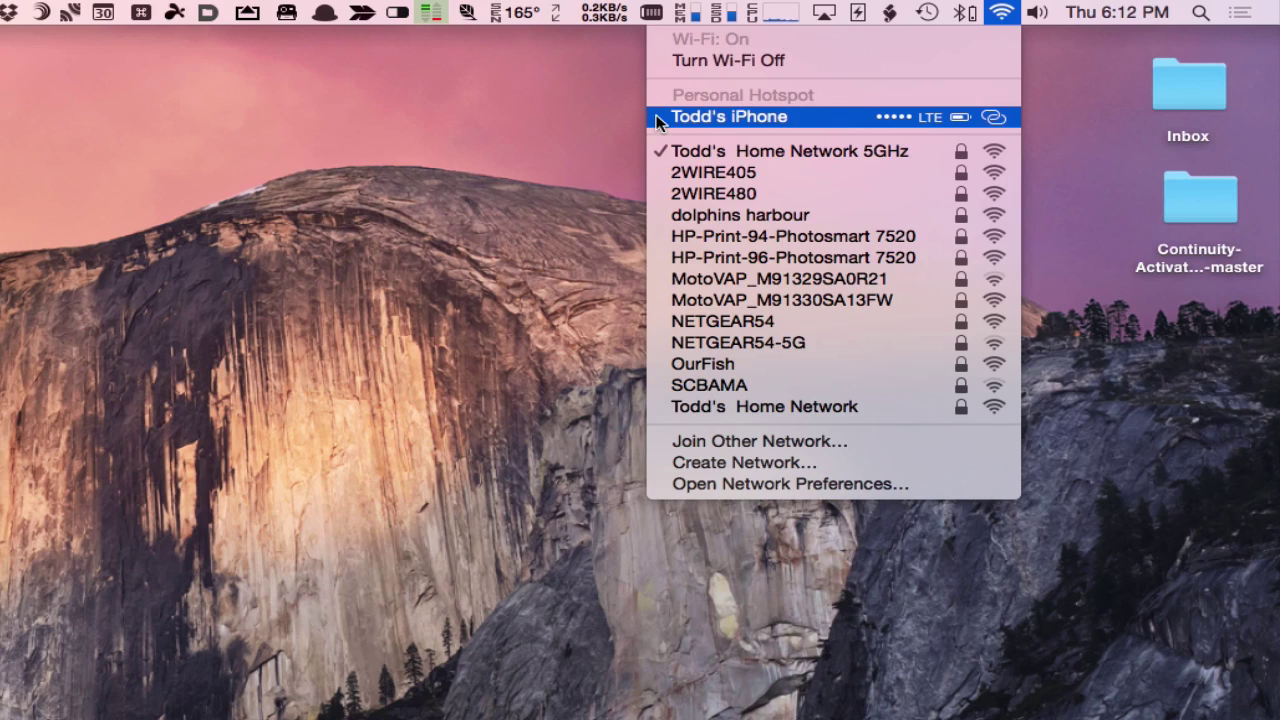
click(524, 128)
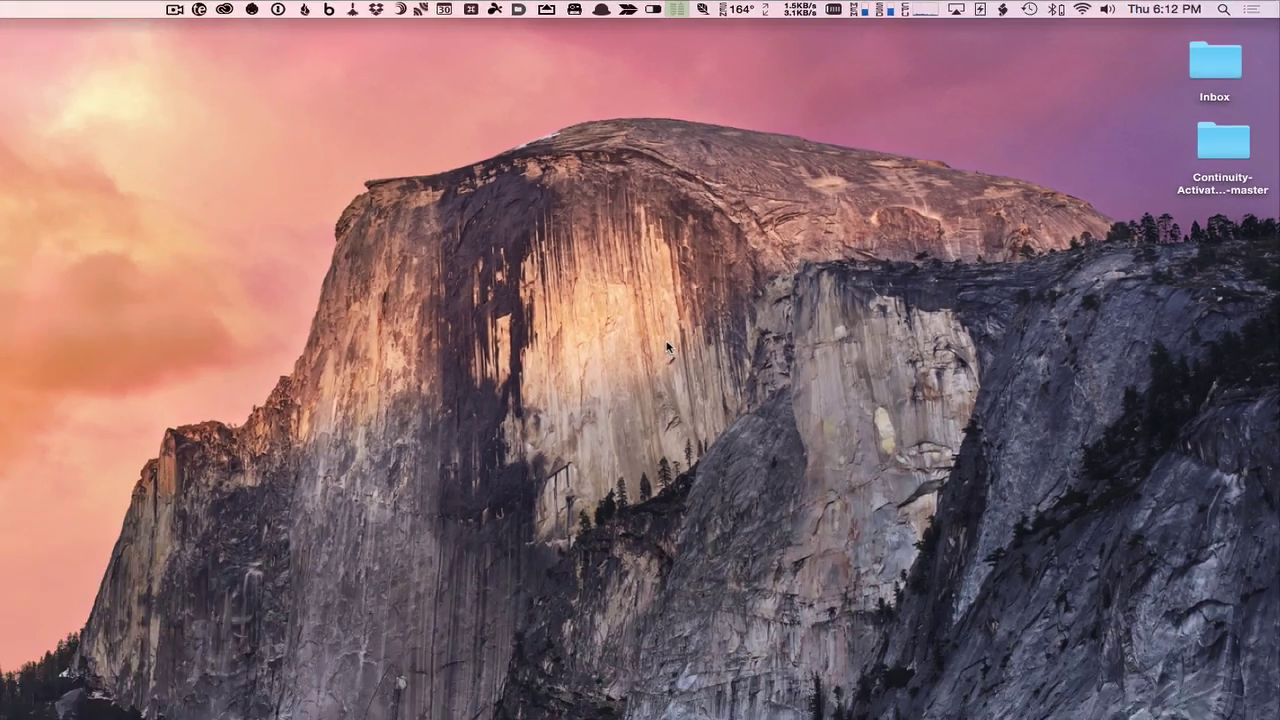